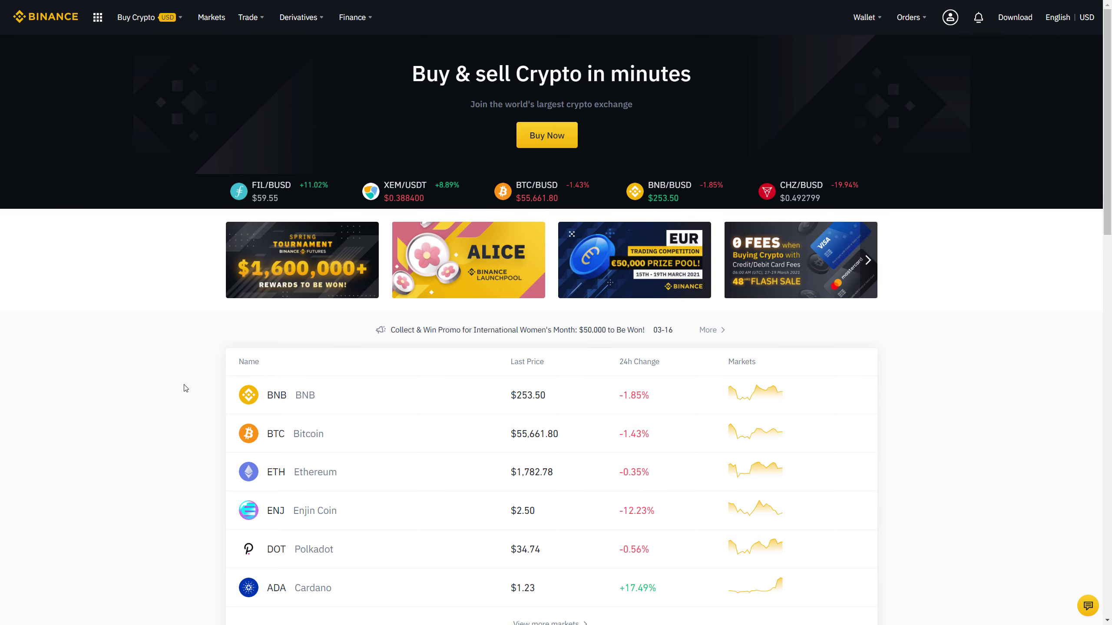
Drop down the Wallet menu from the top navigation bar on the Binance home page
mouse_move(859, 16)
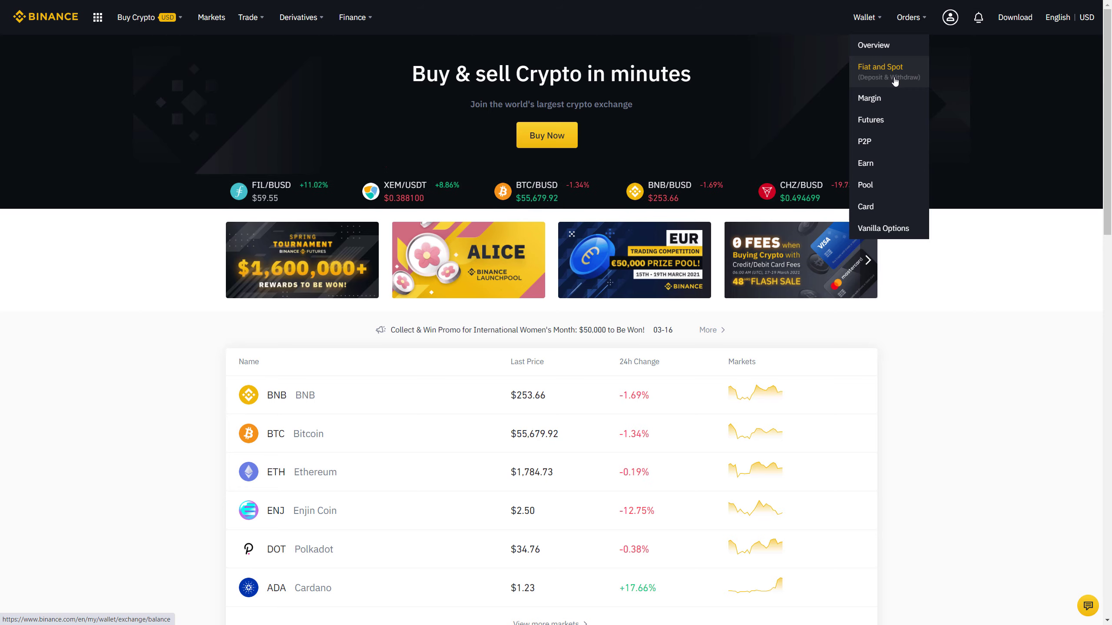
Open Fiat and Spot, then highlight the title words and the Ethereum and Litecoin names
click(895, 82)
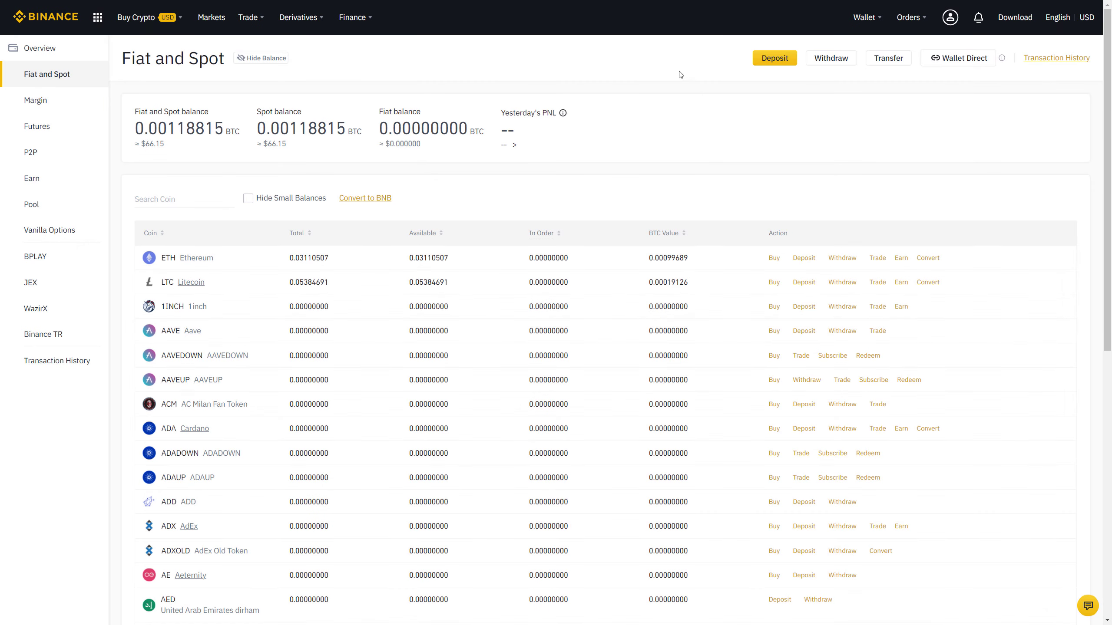
double_click(134, 61)
double_click(201, 62)
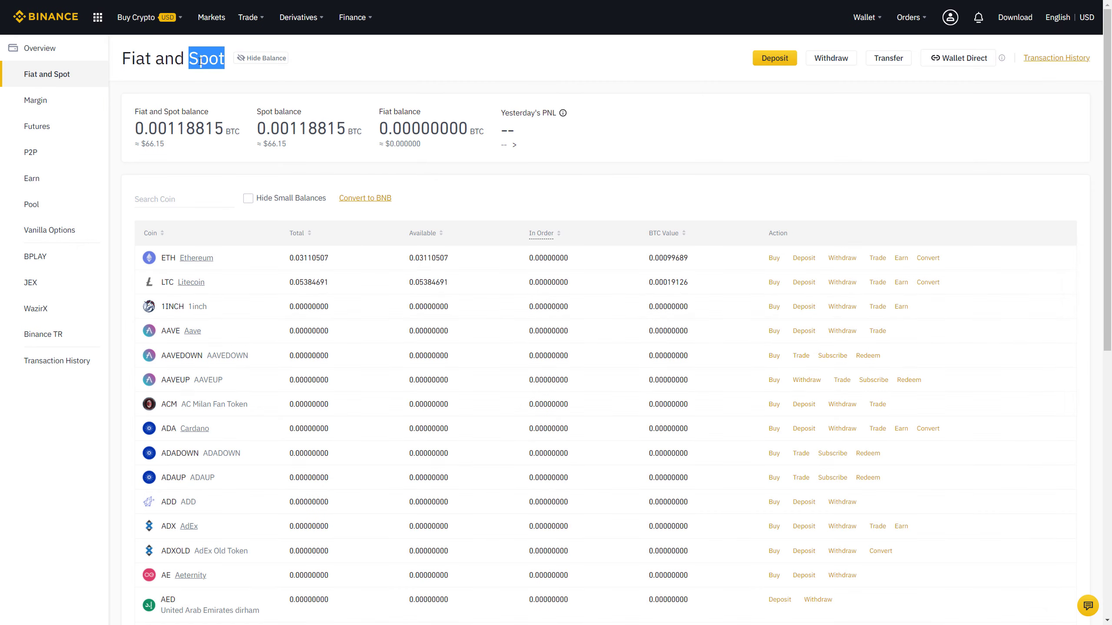
double_click(138, 62)
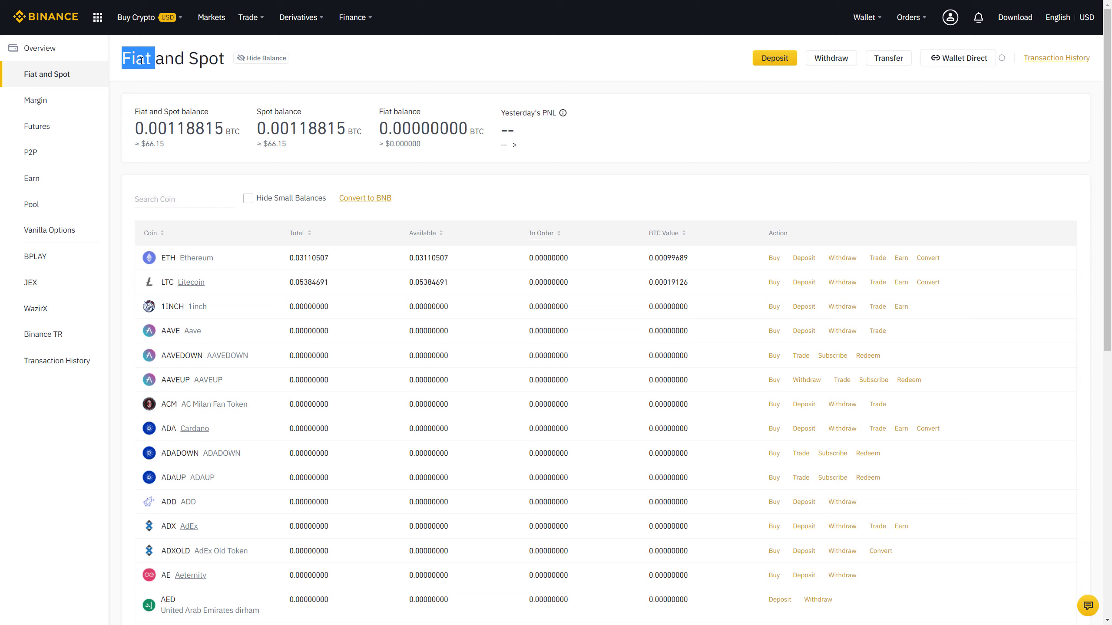
double_click(192, 60)
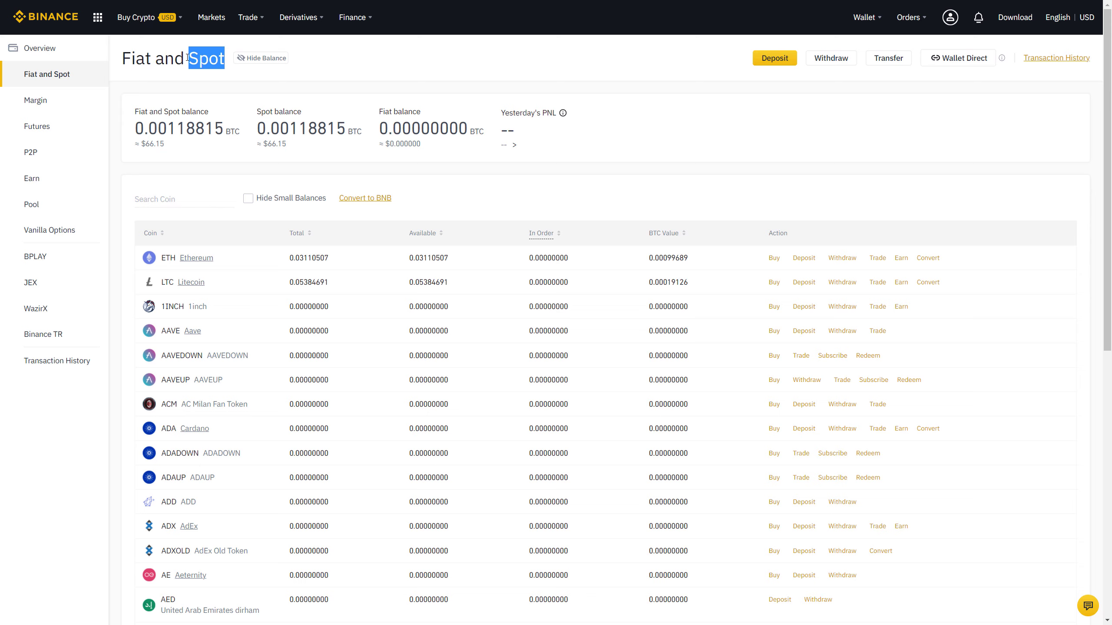
double_click(226, 259)
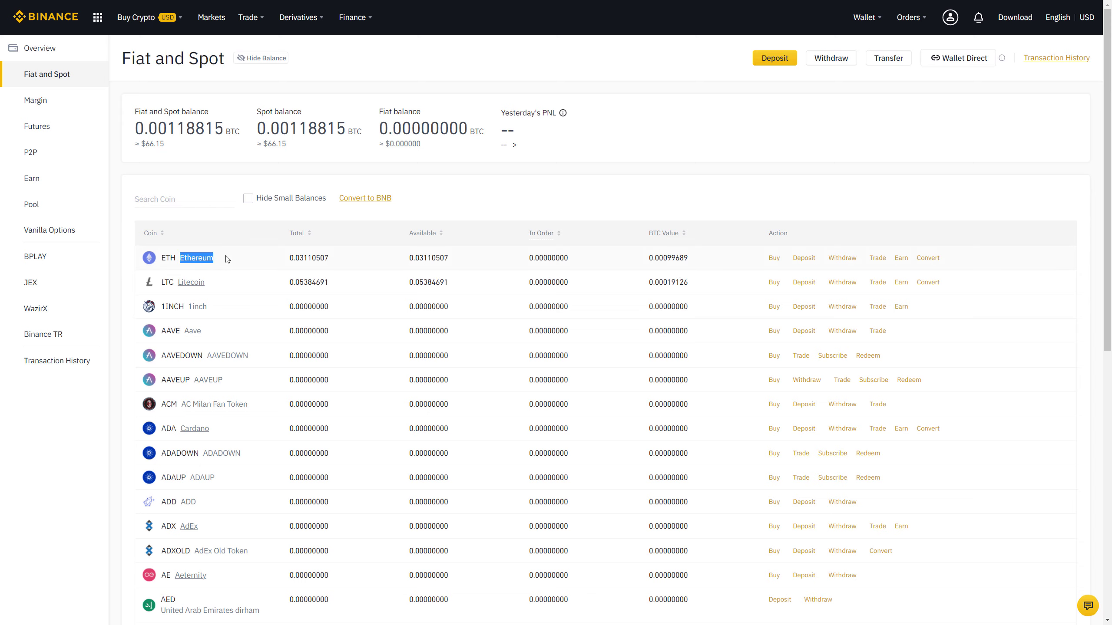
double_click(221, 286)
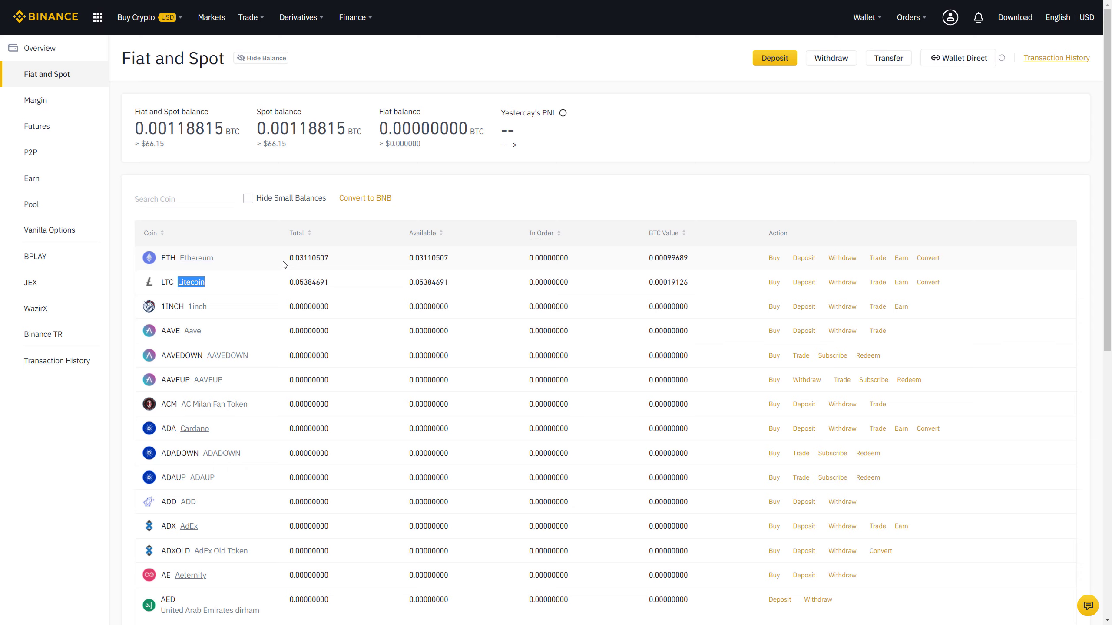
Filter the coin list by 'eth' to show the 0.03110507 ETH balance
click(280, 280)
scroll(281, 281, down, 5)
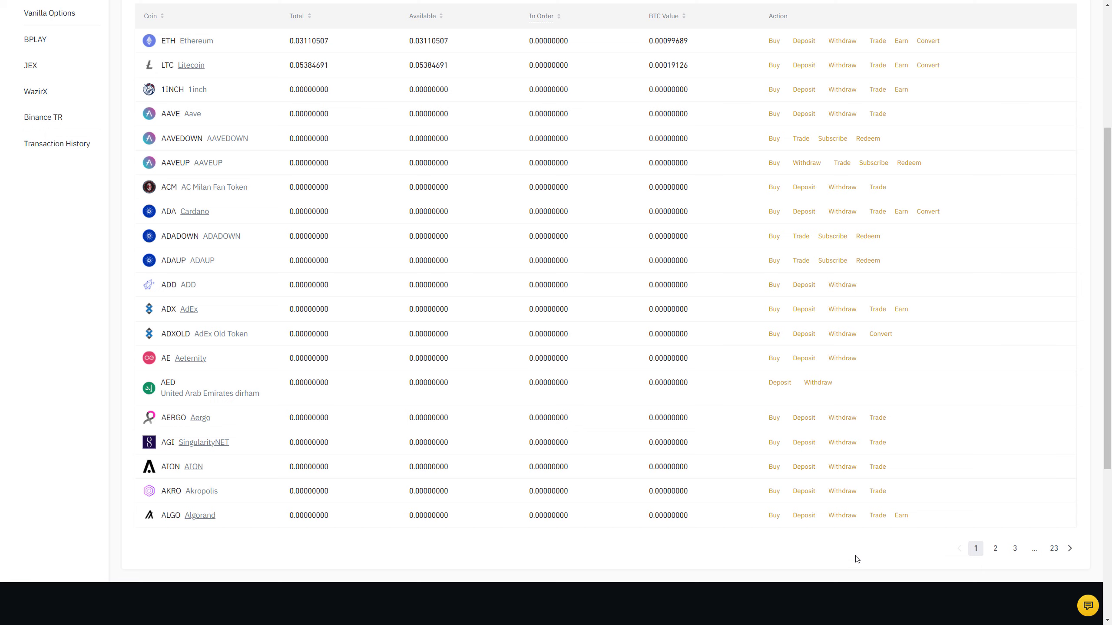
scroll(457, 420, up, 4)
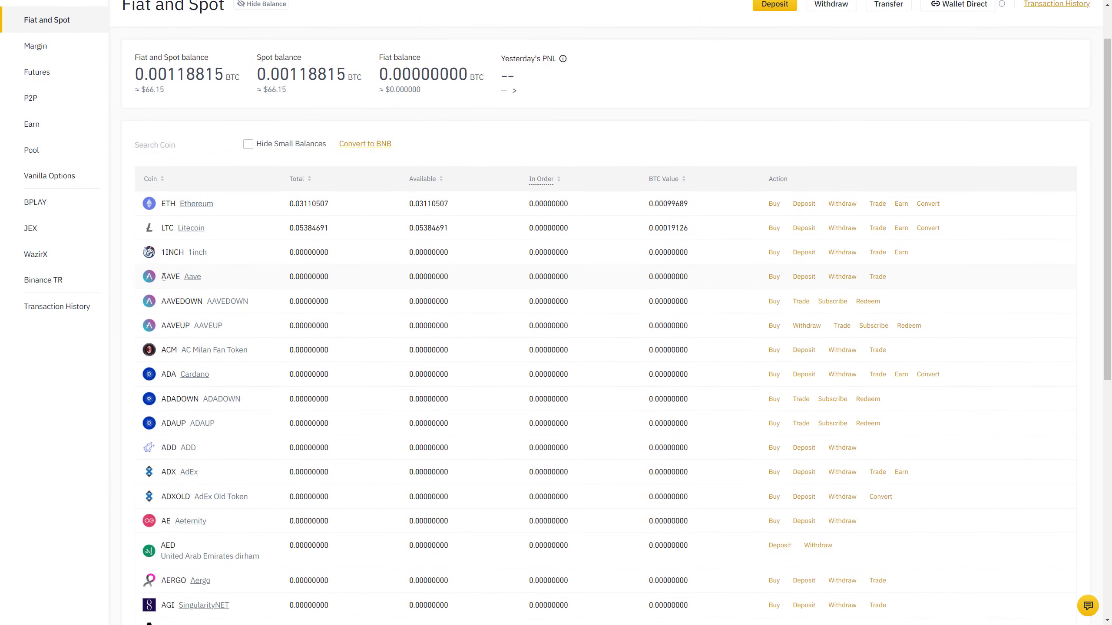
drag(161, 278, 183, 253)
click(162, 227)
drag(161, 204, 176, 205)
click(170, 143)
text(eth)
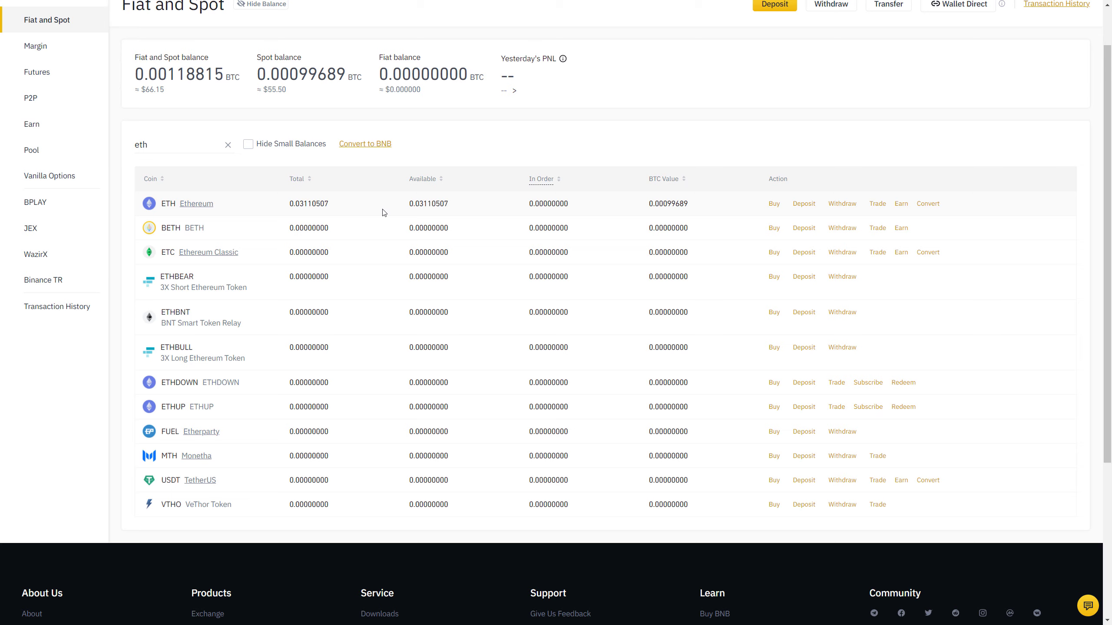
Open the ETH deposit page and copy its ERC20 deposit address
click(804, 205)
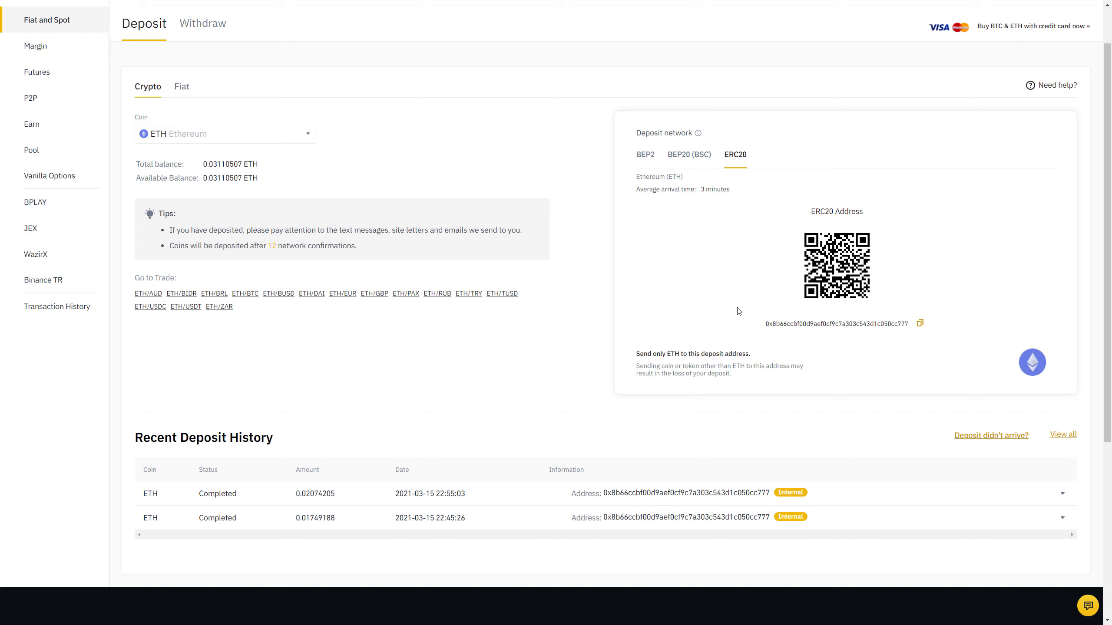
double_click(792, 324)
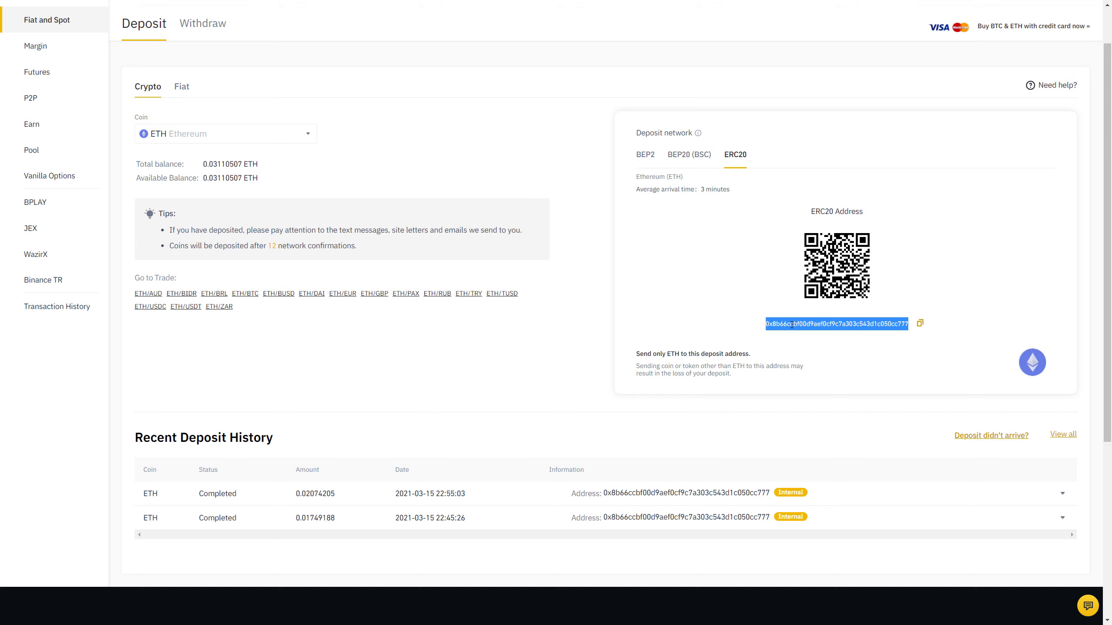
click(920, 329)
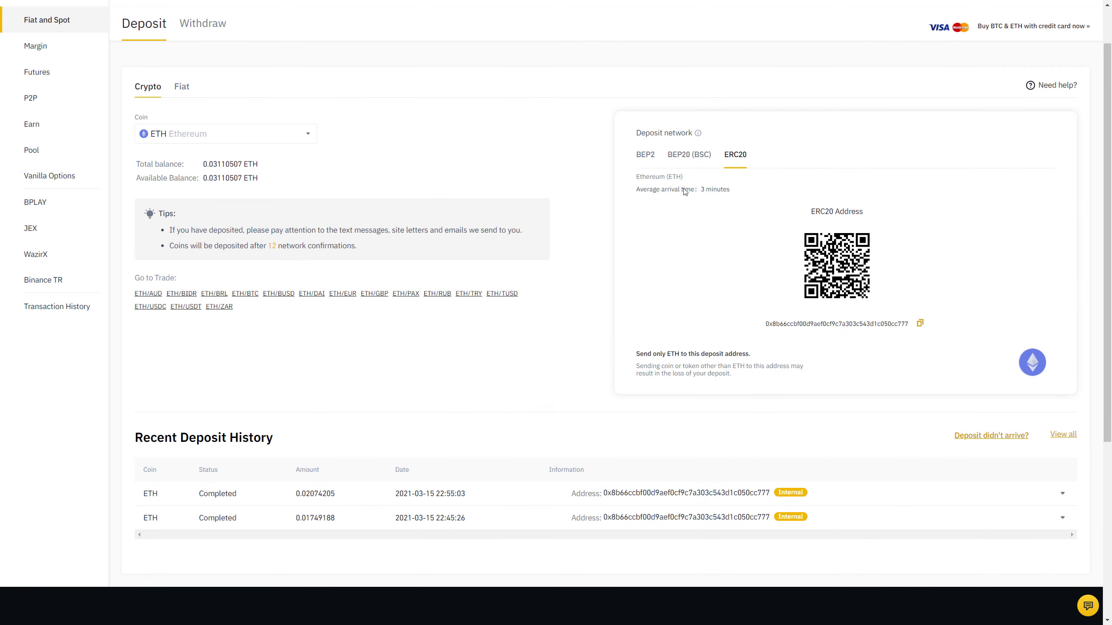
triple_click(653, 132)
click(260, 139)
click(207, 159)
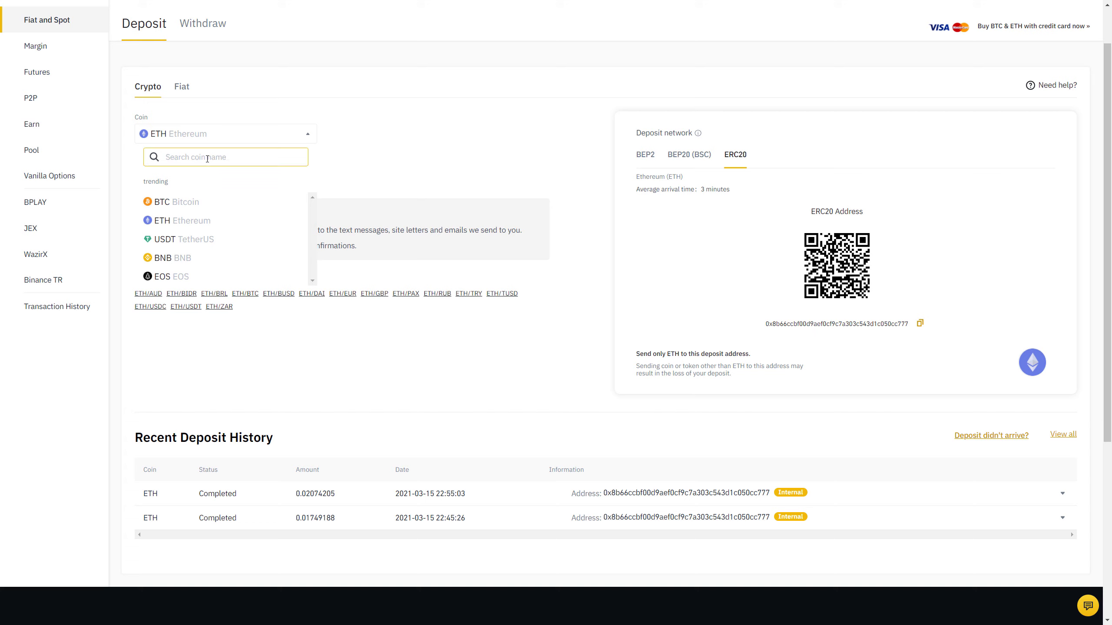
text(eth)
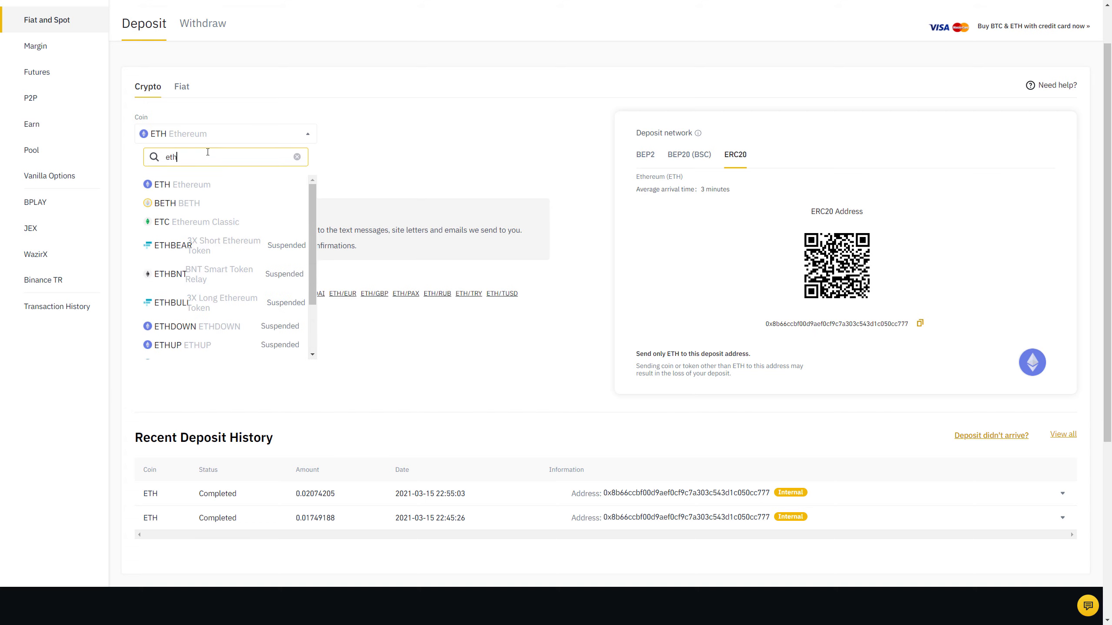
click(201, 183)
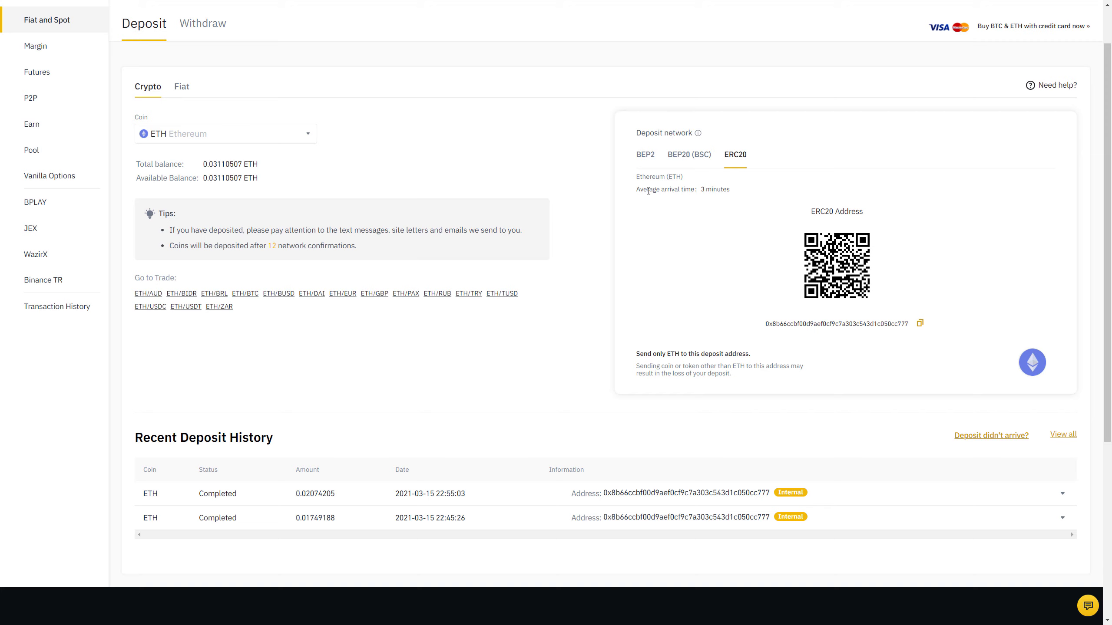
drag(637, 190, 731, 191)
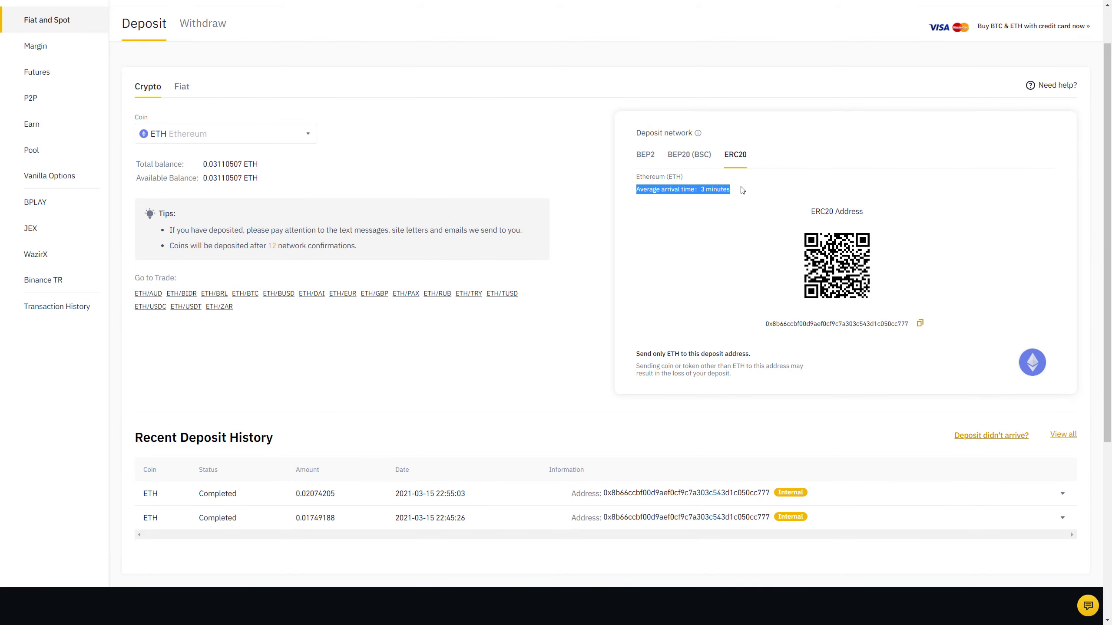
View the BEP20 (BSC) deposit address, then copy the ERC20 address instead
click(698, 157)
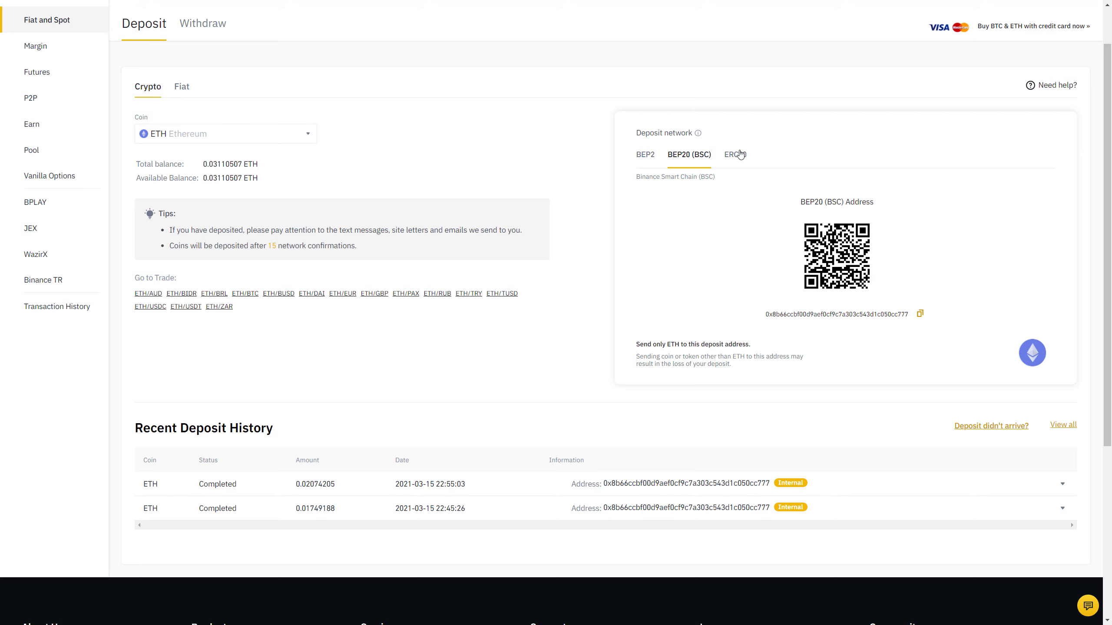
double_click(806, 314)
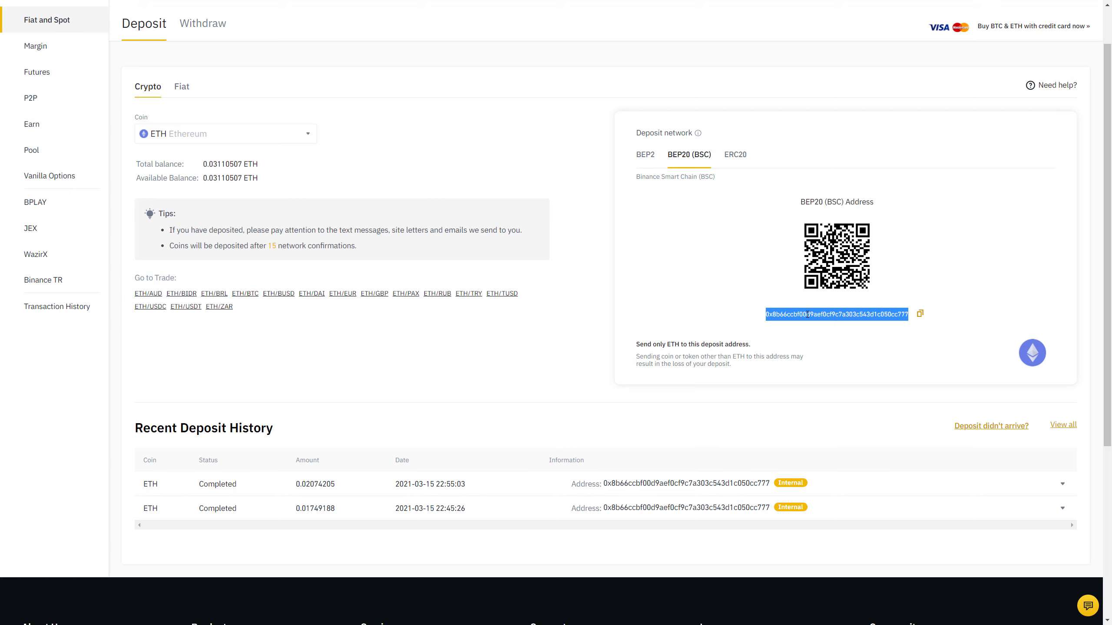
click(807, 315)
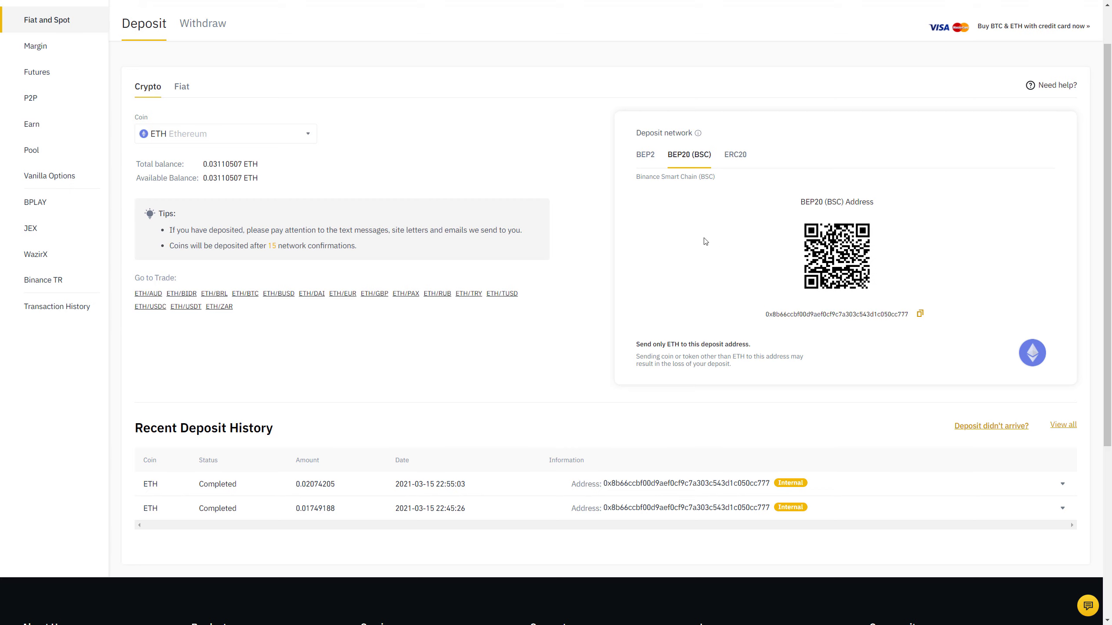
click(731, 160)
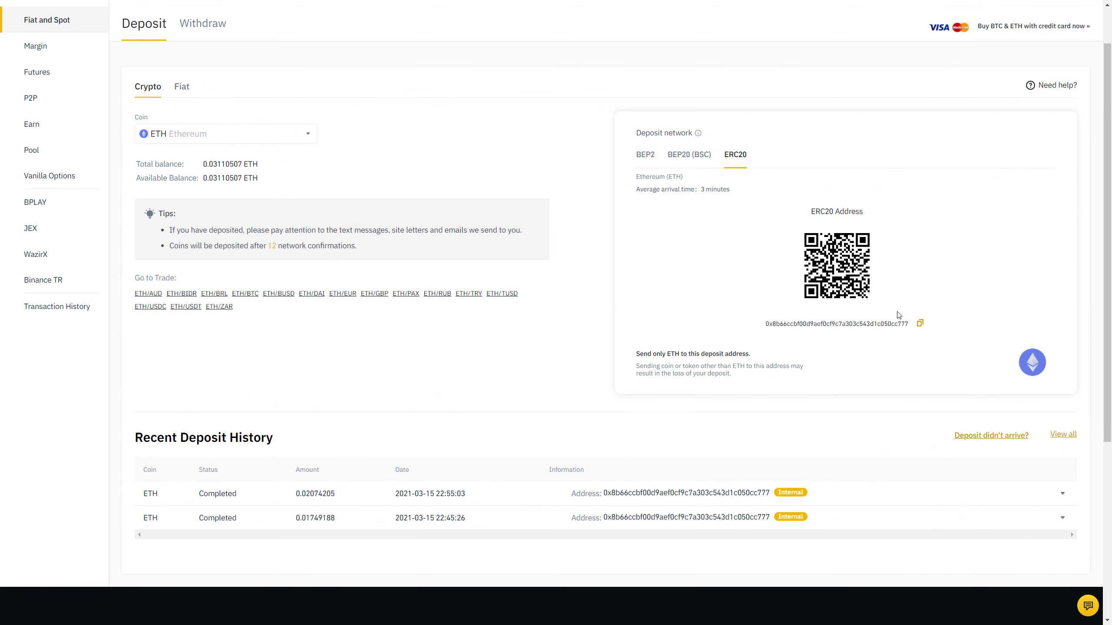
click(921, 324)
Copy the ERC20 address again and start an ETH withdrawal from Fiat and Spot
click(920, 326)
scroll(244, 75, up, 1)
click(151, 52)
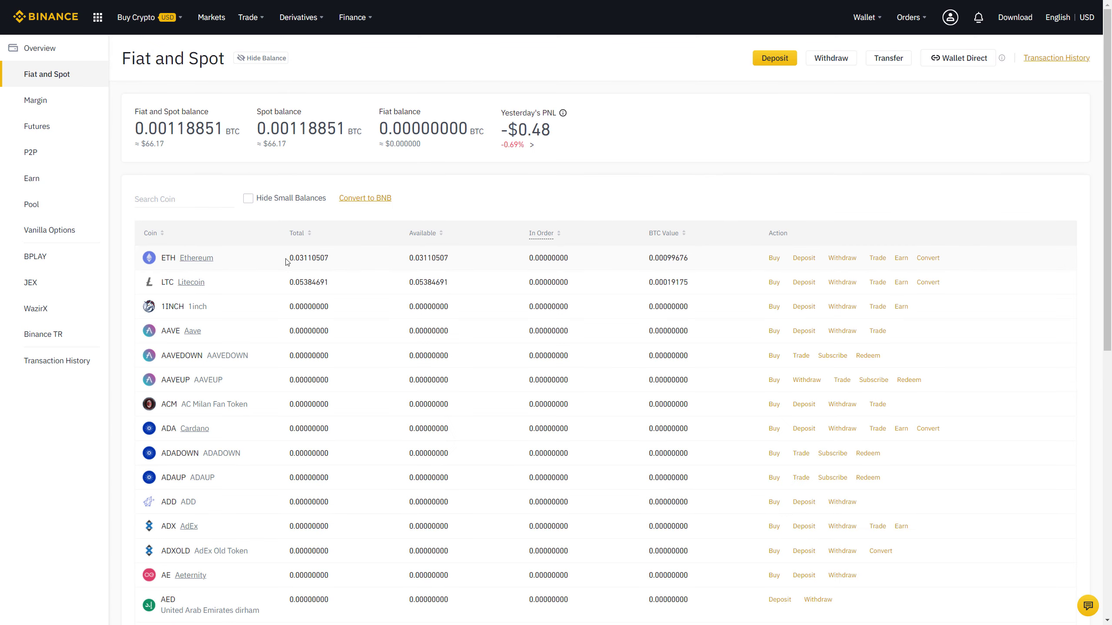
click(841, 259)
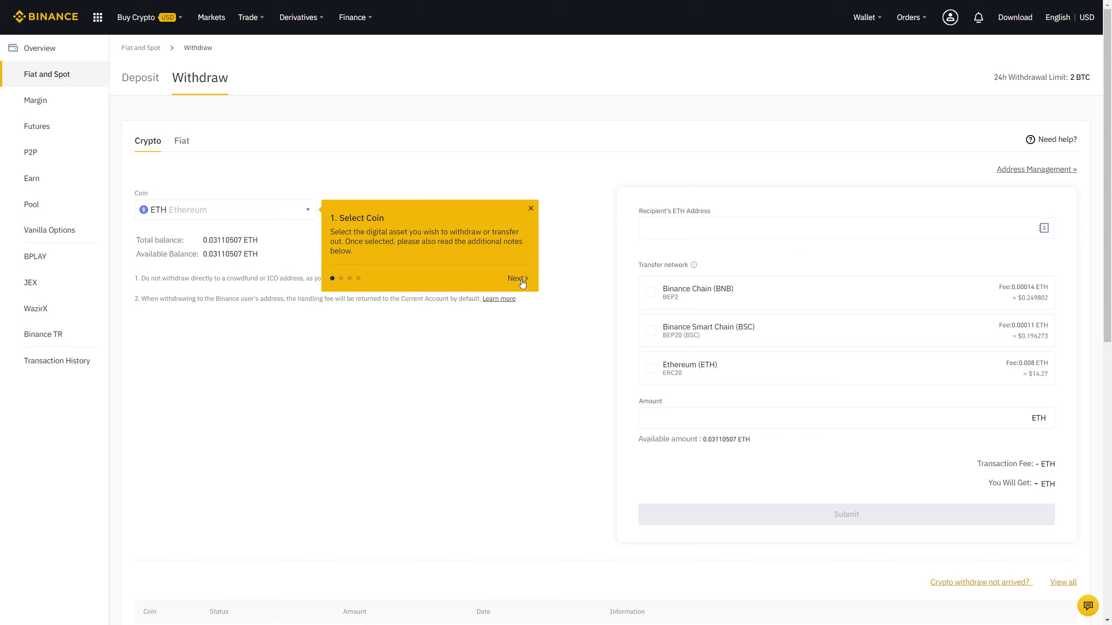
Finish the withdrawal walkthrough guide and paste the ERC20 address as the recipient
click(518, 278)
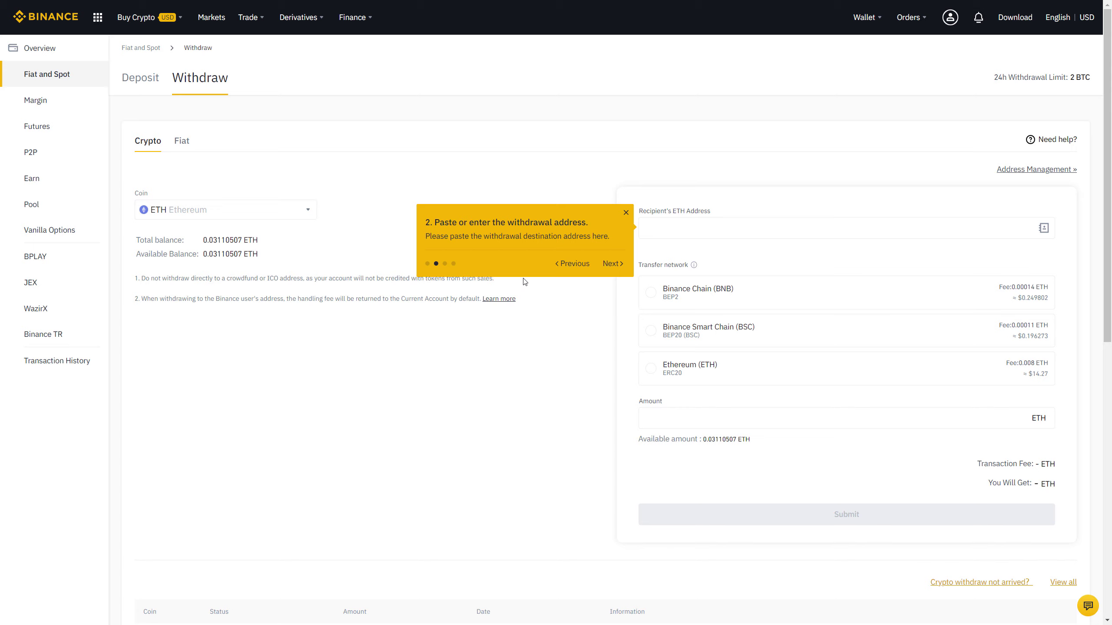
click(612, 264)
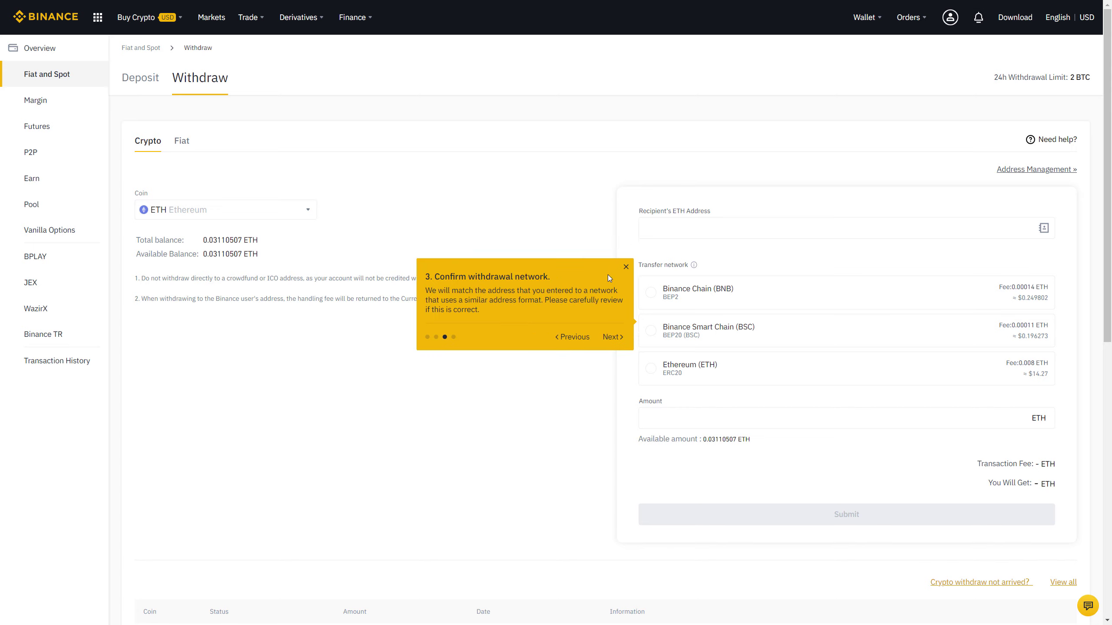
click(611, 336)
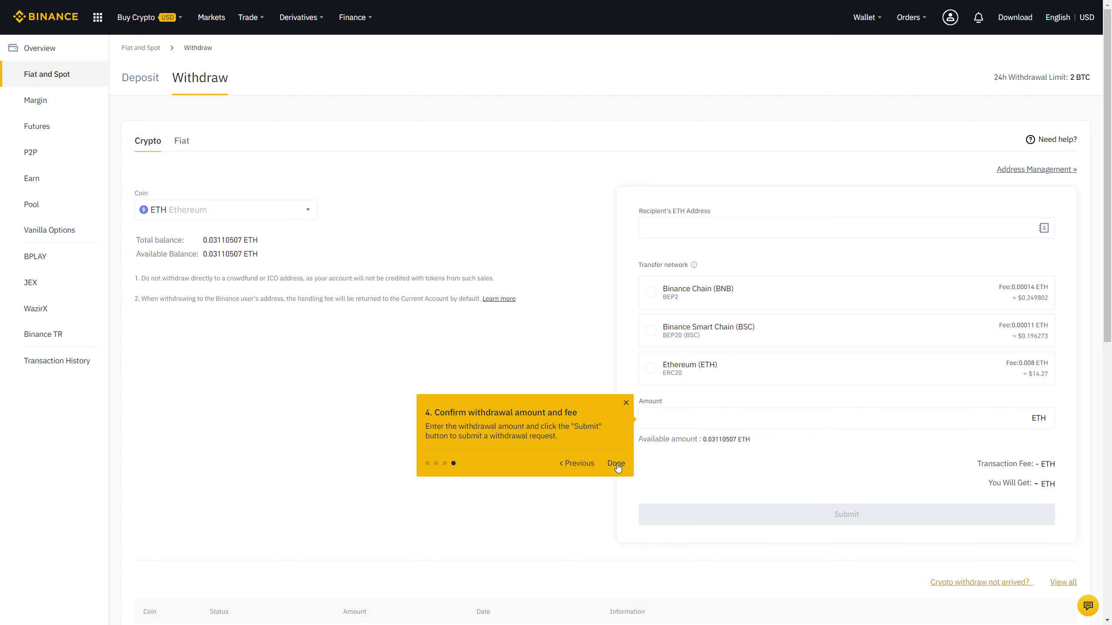
click(616, 463)
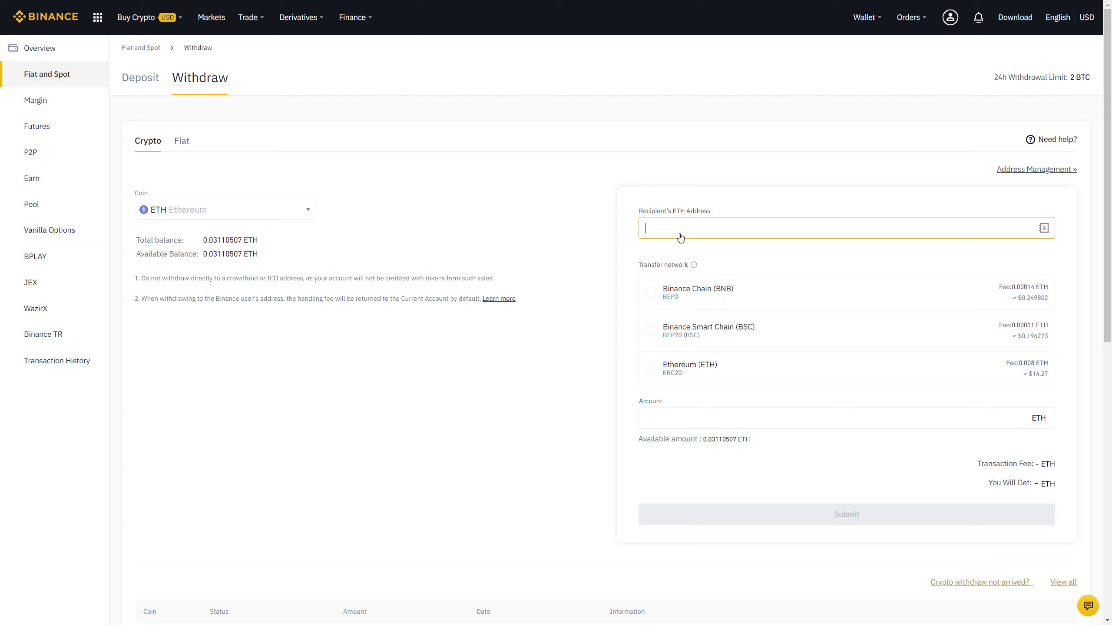
key(ctrl+v)
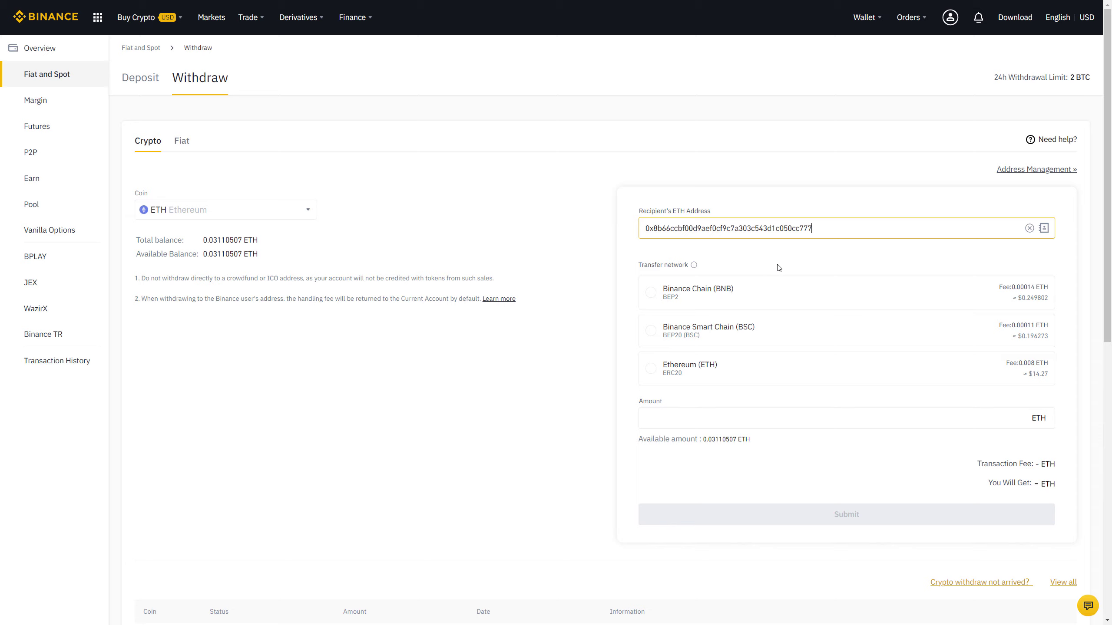
Compare the BNB and ETH networks, then settle on Binance Smart Chain (BSC)
click(712, 295)
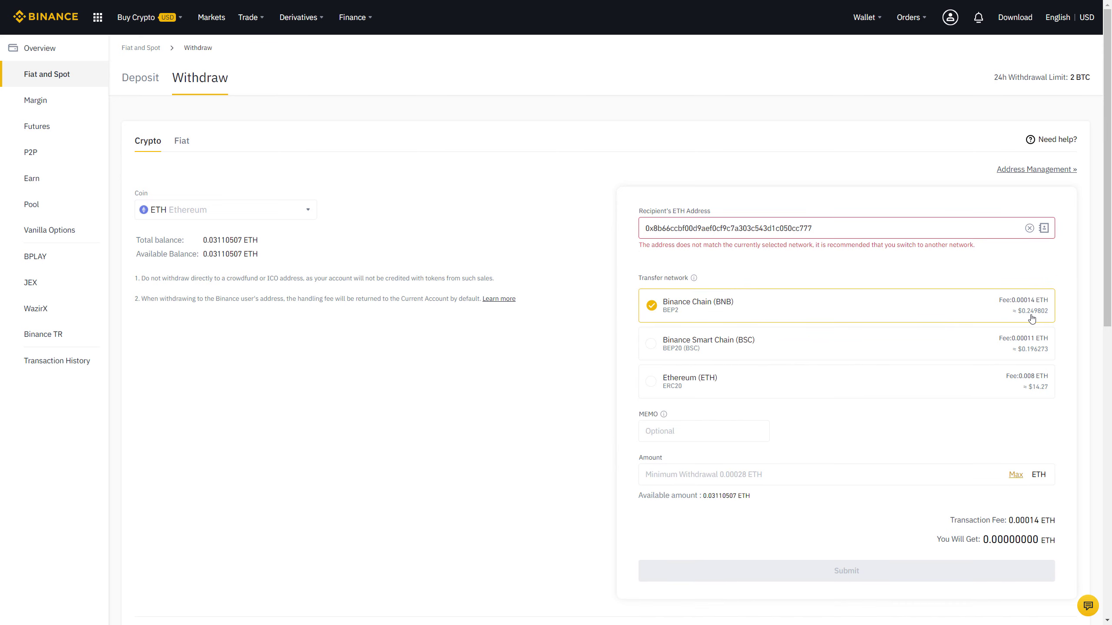
click(910, 385)
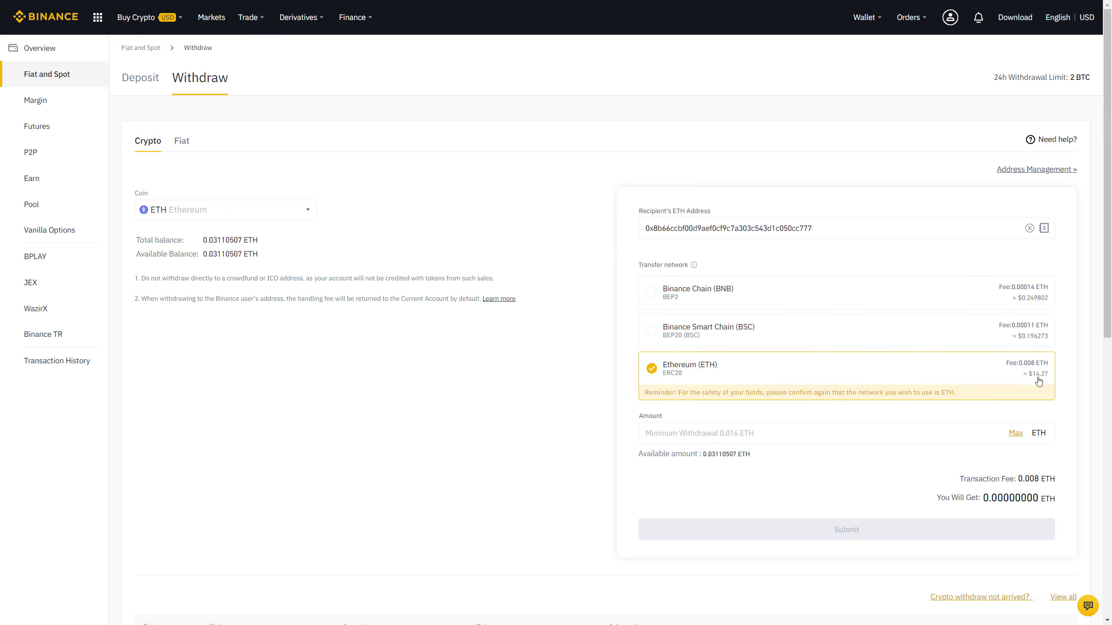
click(1032, 307)
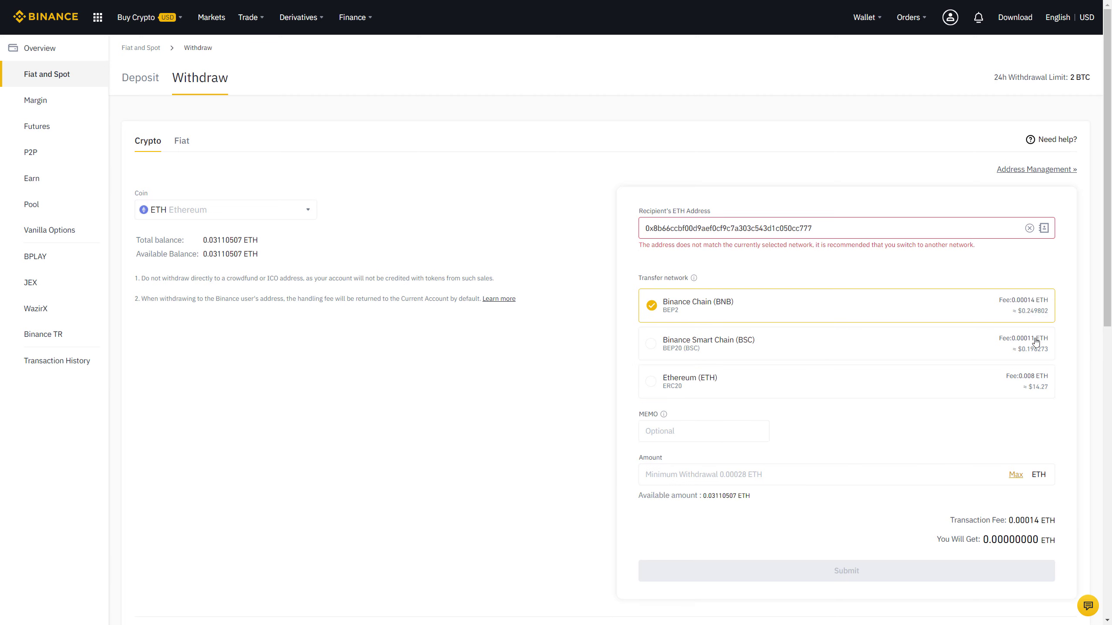
click(1037, 380)
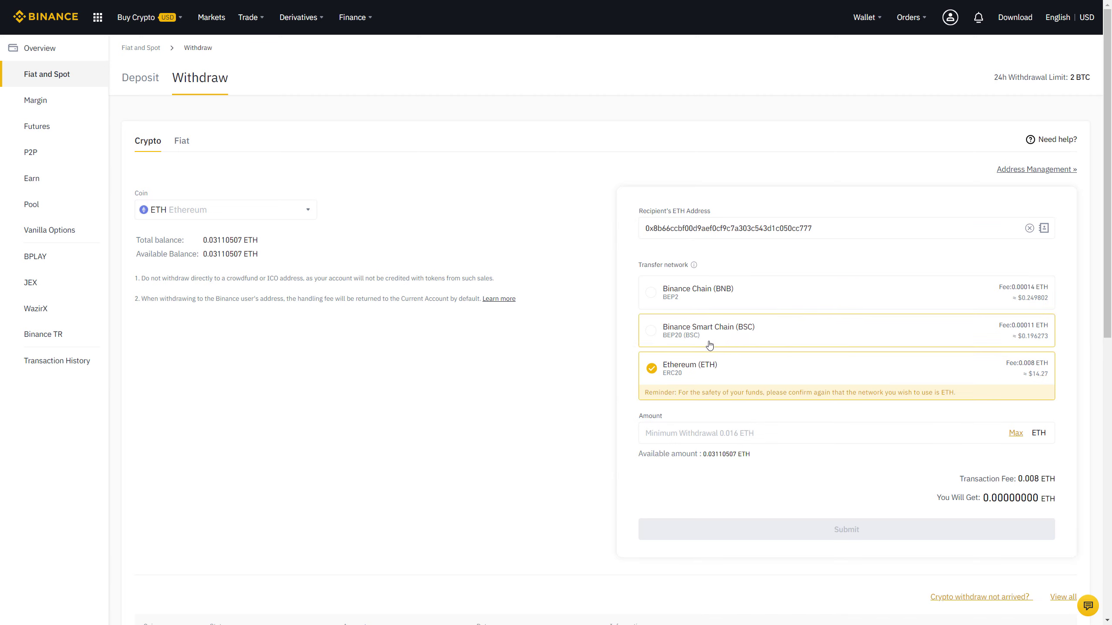
click(753, 339)
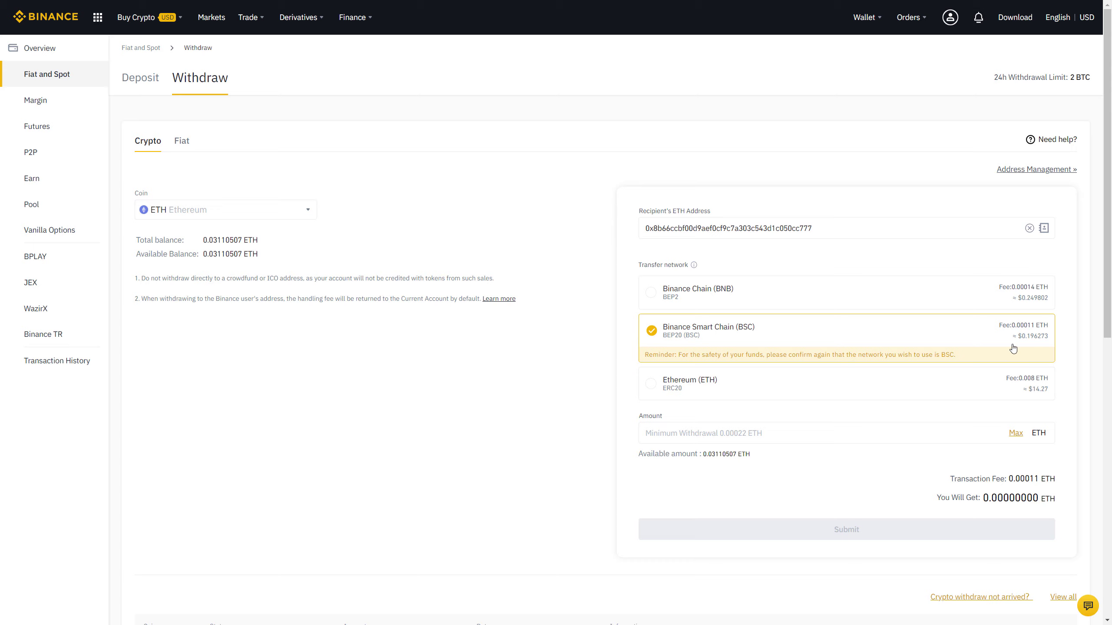
Enter 0.001 ETH as the amount and compare it with the fee and received figures
click(744, 439)
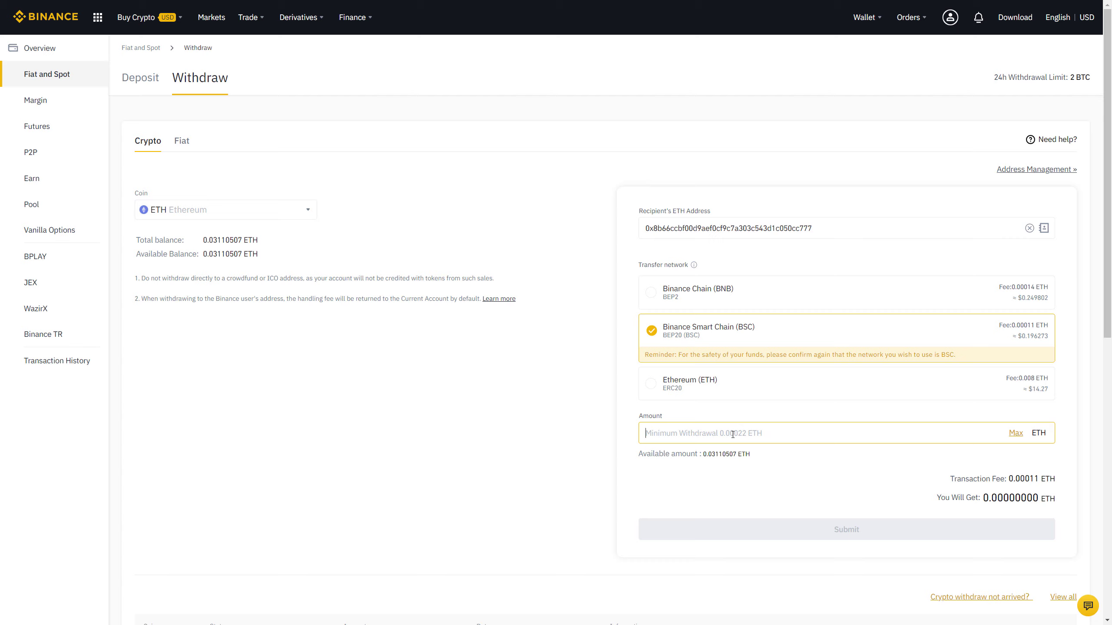
text(0.)
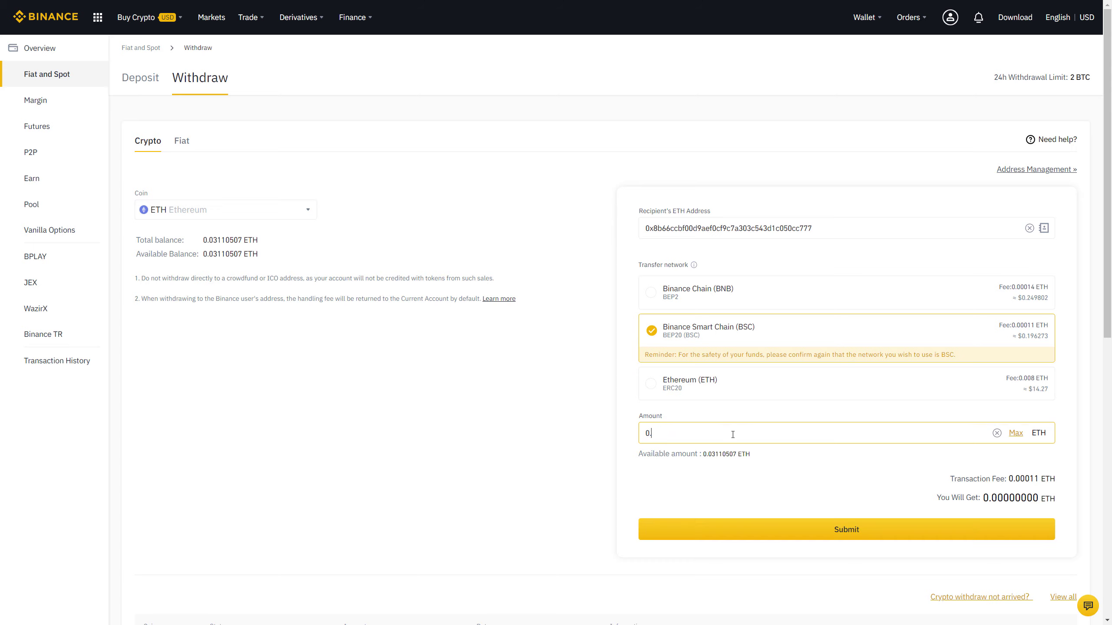
text(001)
click(787, 479)
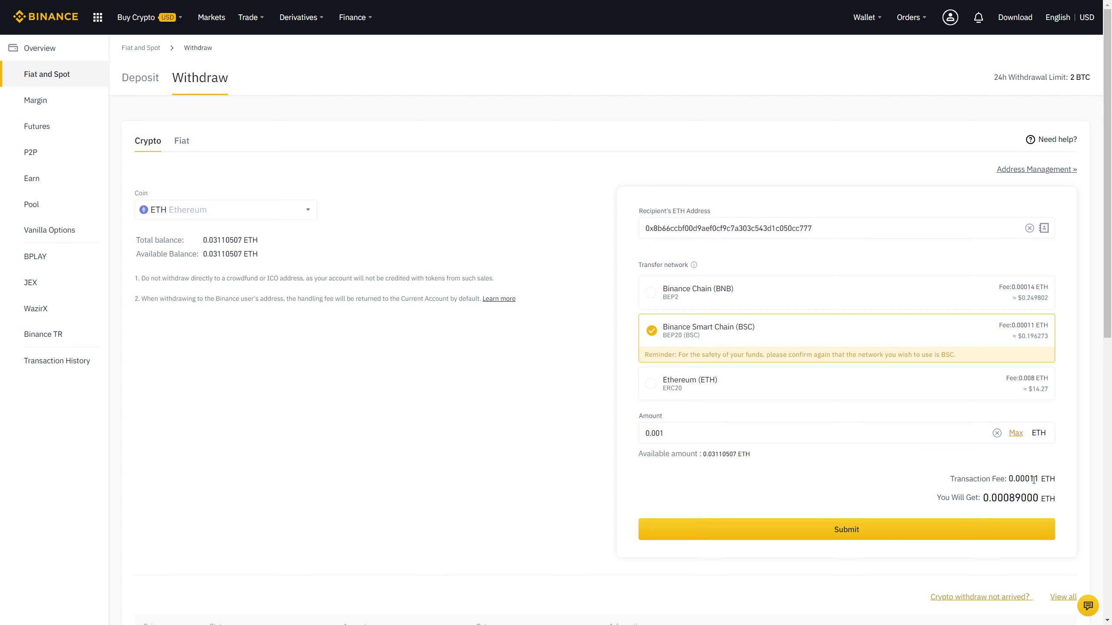
click(659, 432)
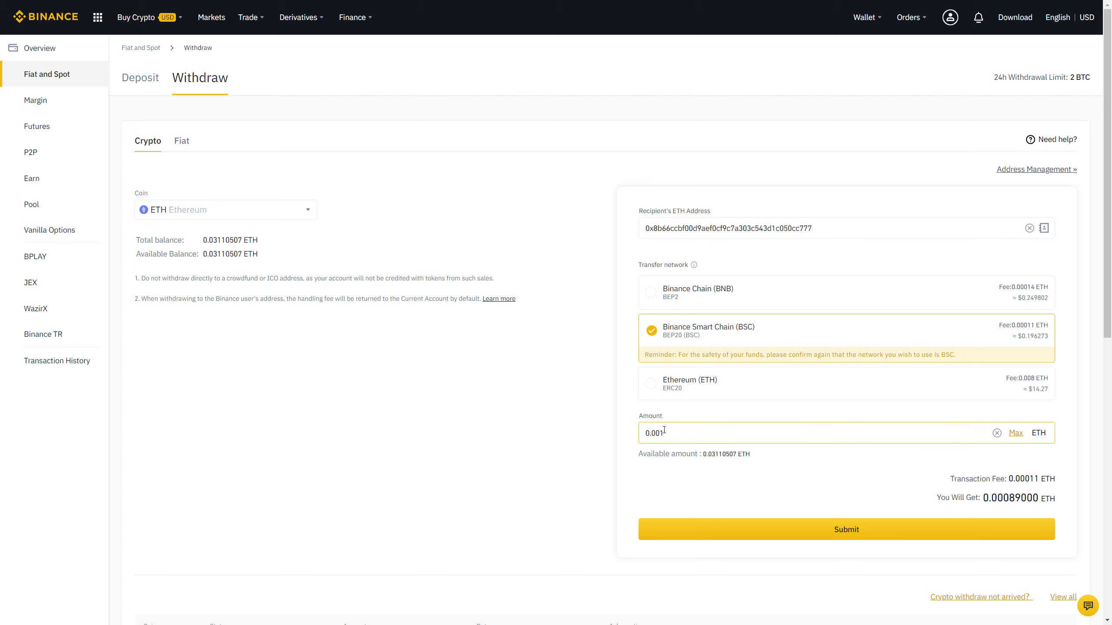
drag(646, 434, 665, 433)
drag(986, 498, 1025, 478)
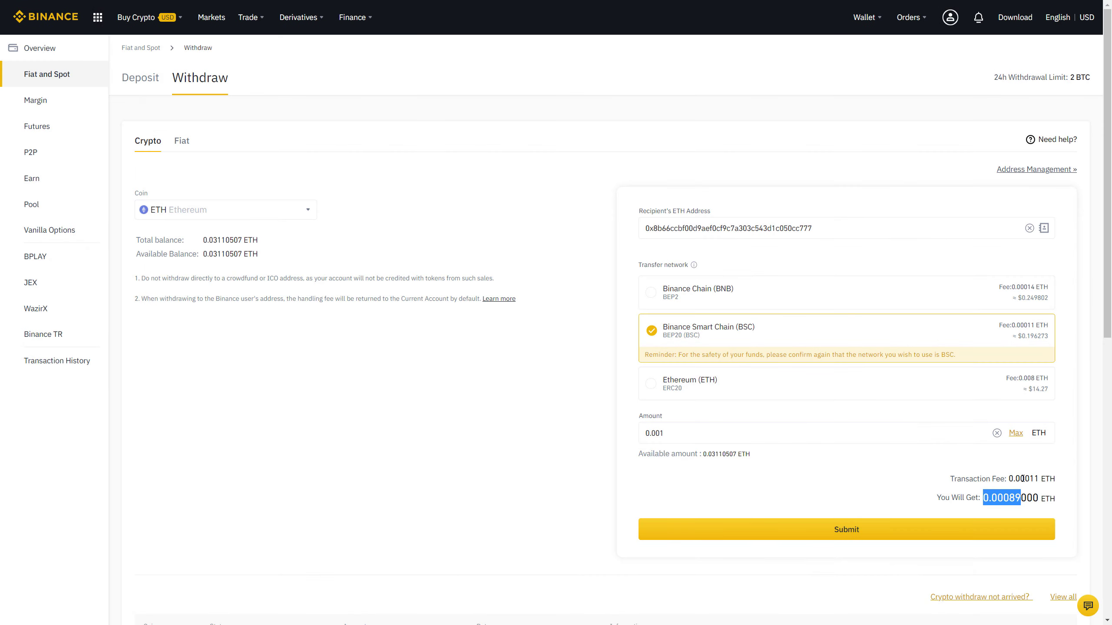
double_click(1023, 478)
Change the amount to 0.00111 ETH so 0.00100000 ETH is received
drag(665, 434, 640, 435)
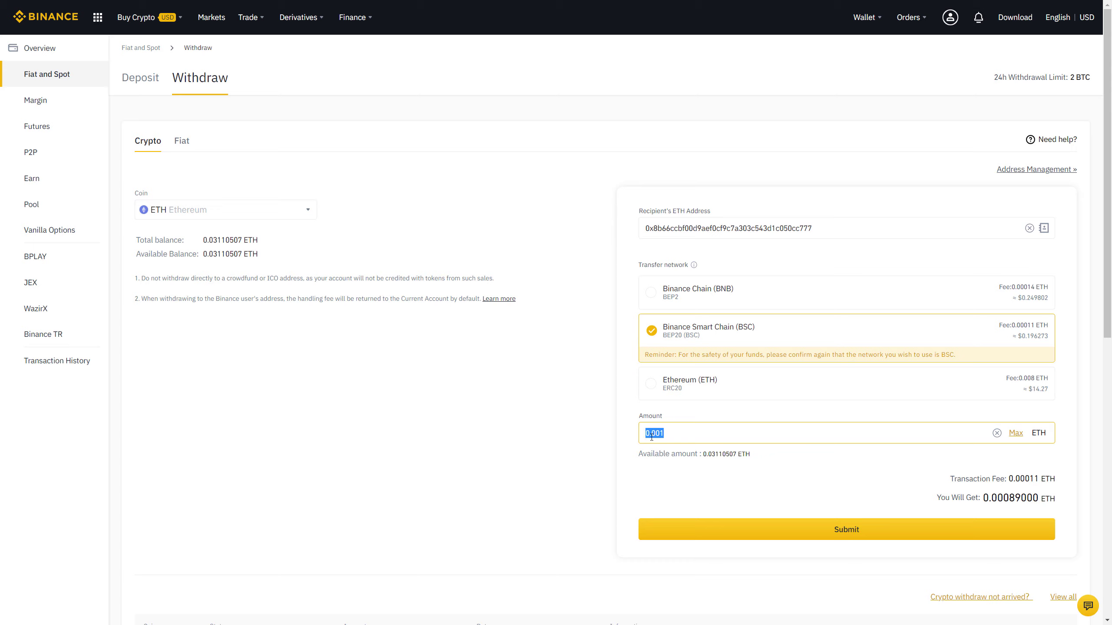
click(690, 438)
click(1031, 478)
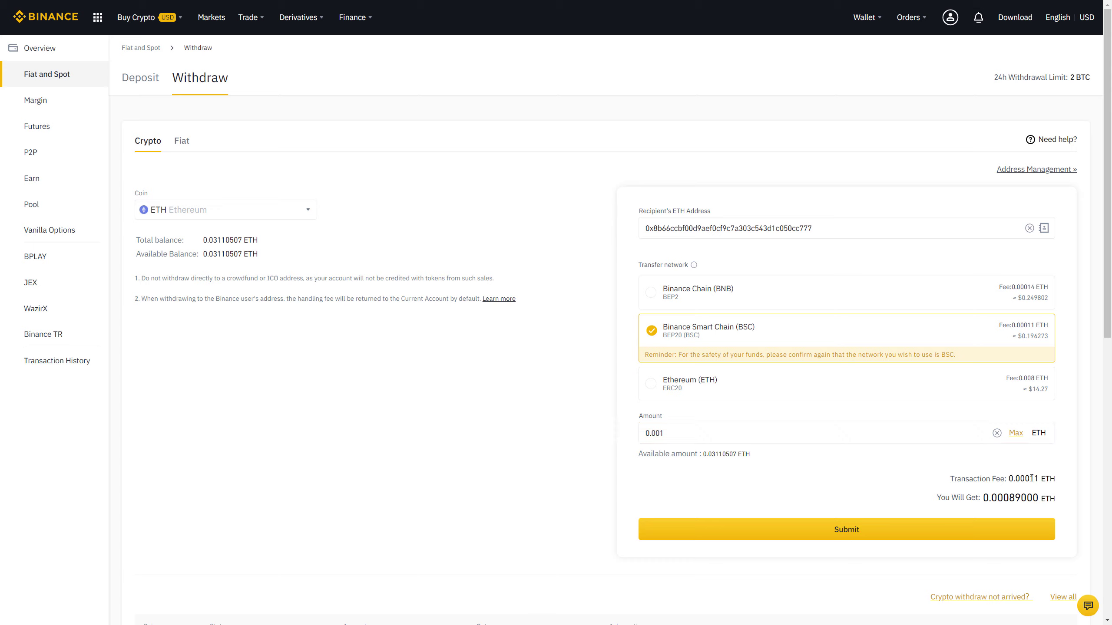
mouse_move(1031, 478)
mouse_down()
mouse_move(1056, 479)
mouse_move(1009, 479)
mouse_move(1029, 479)
mouse_up()
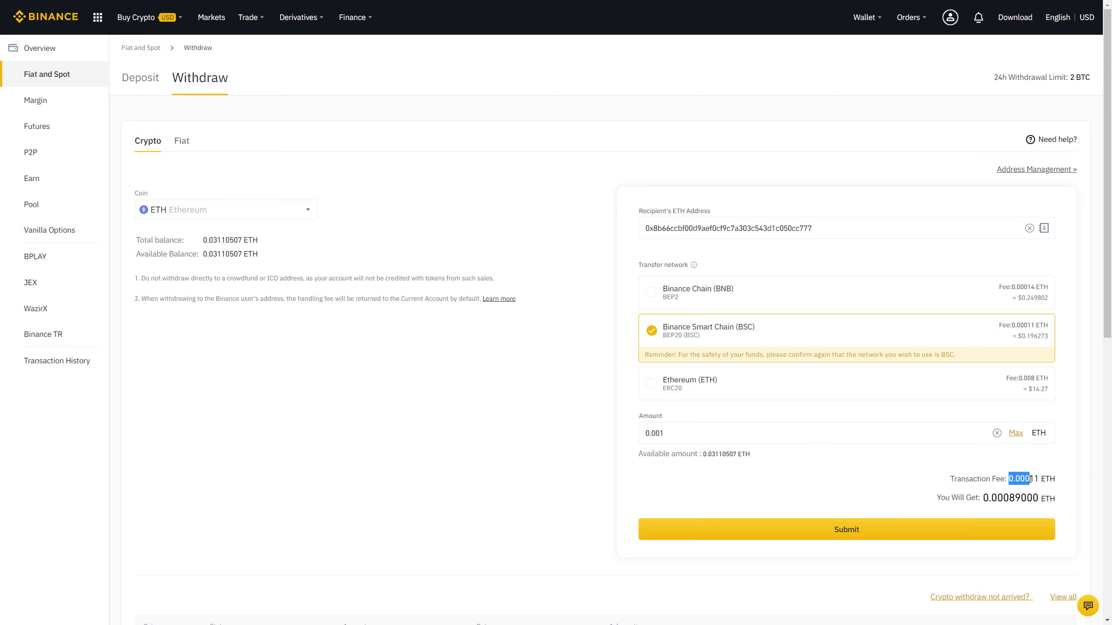
drag(647, 433, 666, 433)
click(668, 433)
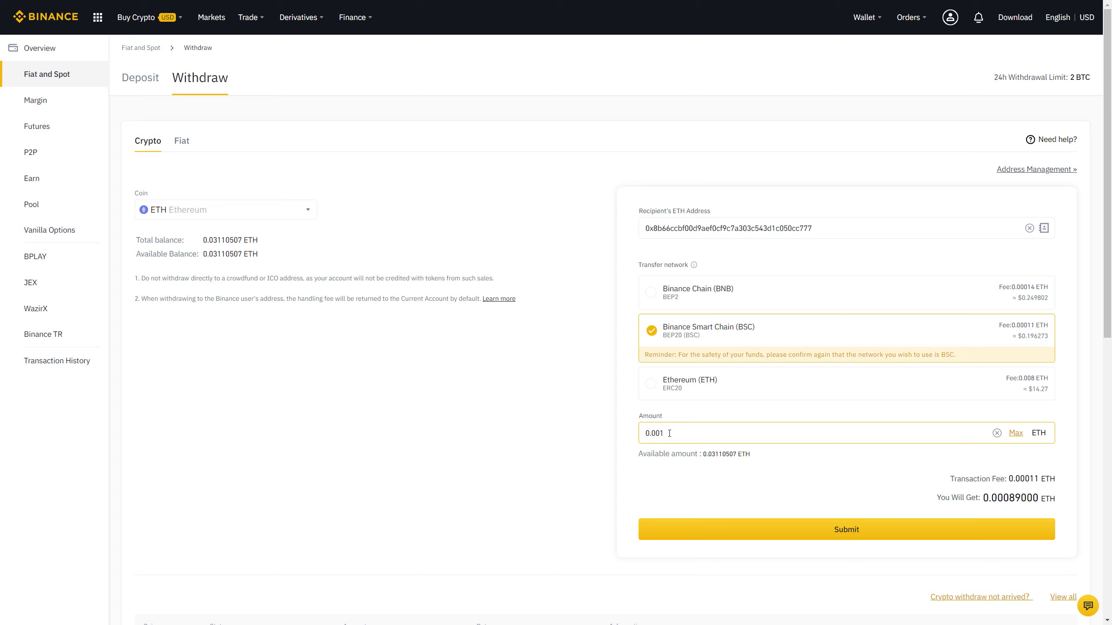
text(11)
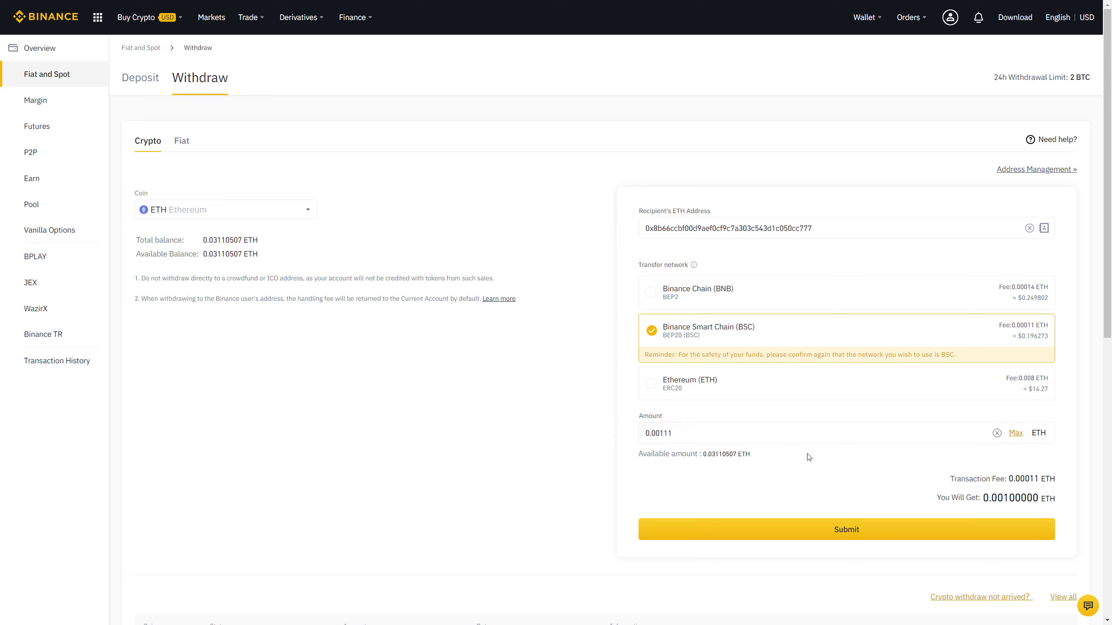
drag(983, 498, 1010, 498)
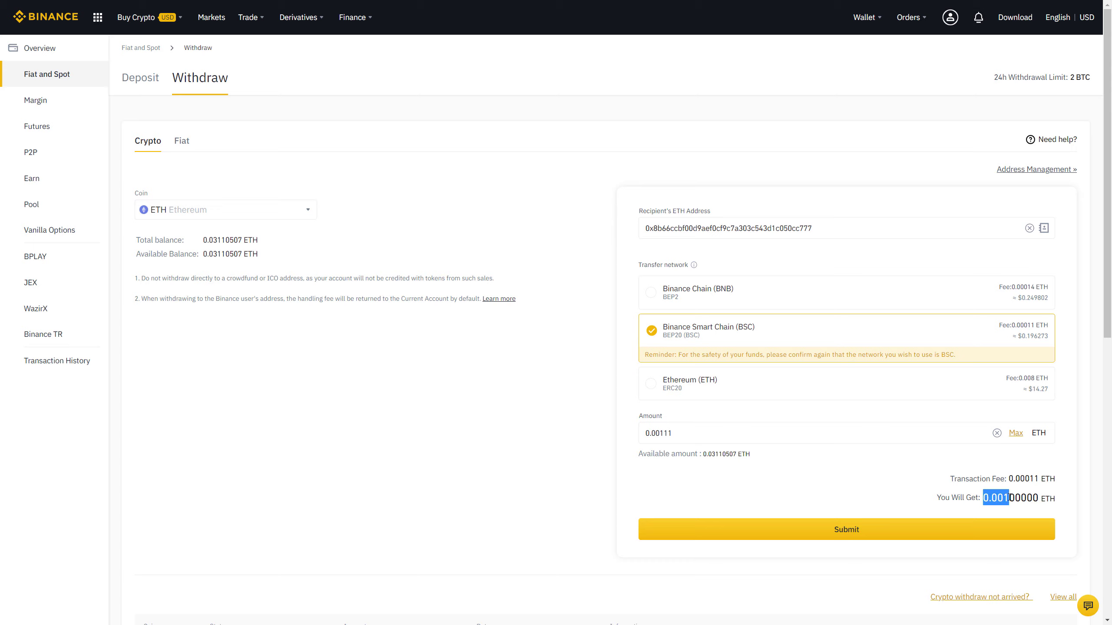
click(910, 493)
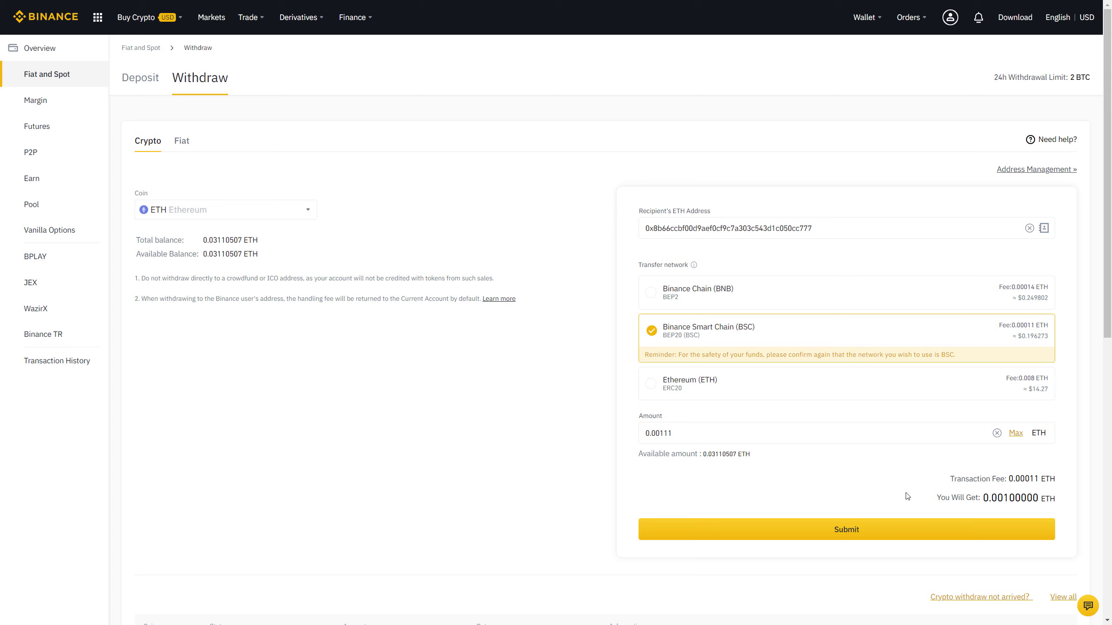
click(885, 530)
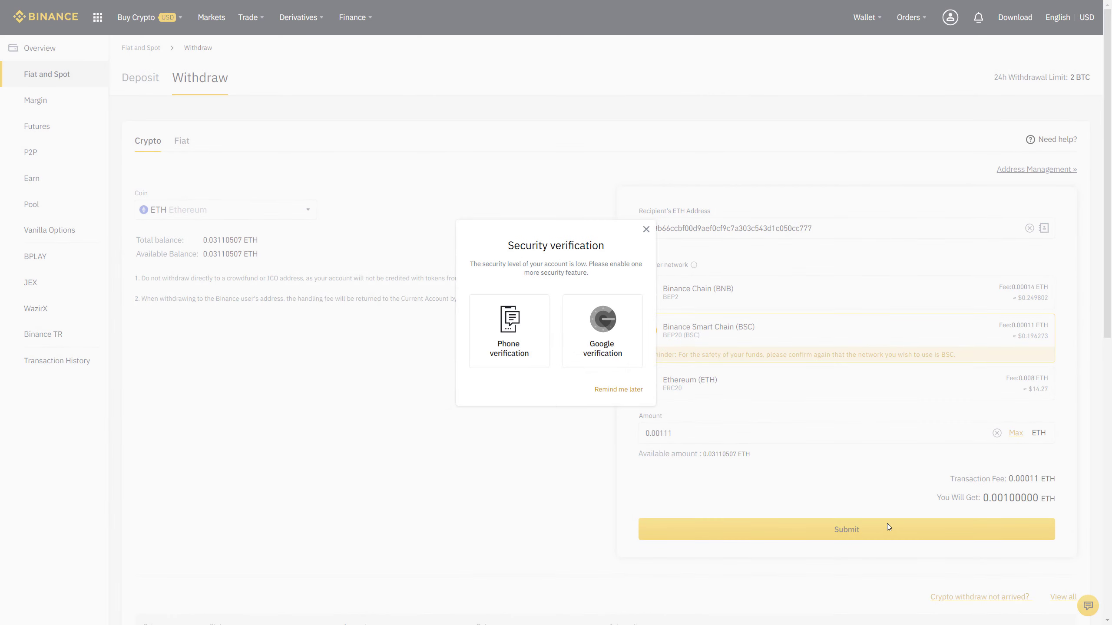
click(646, 229)
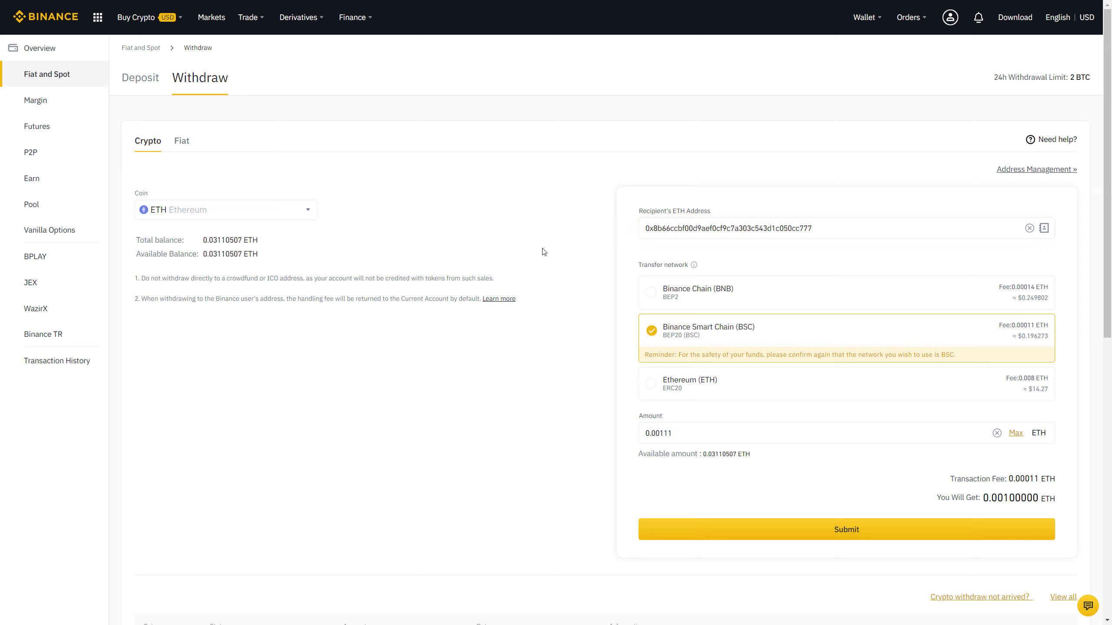
Open the LTC deposit page, dismiss the minimum-deposit notice and select the address
click(146, 50)
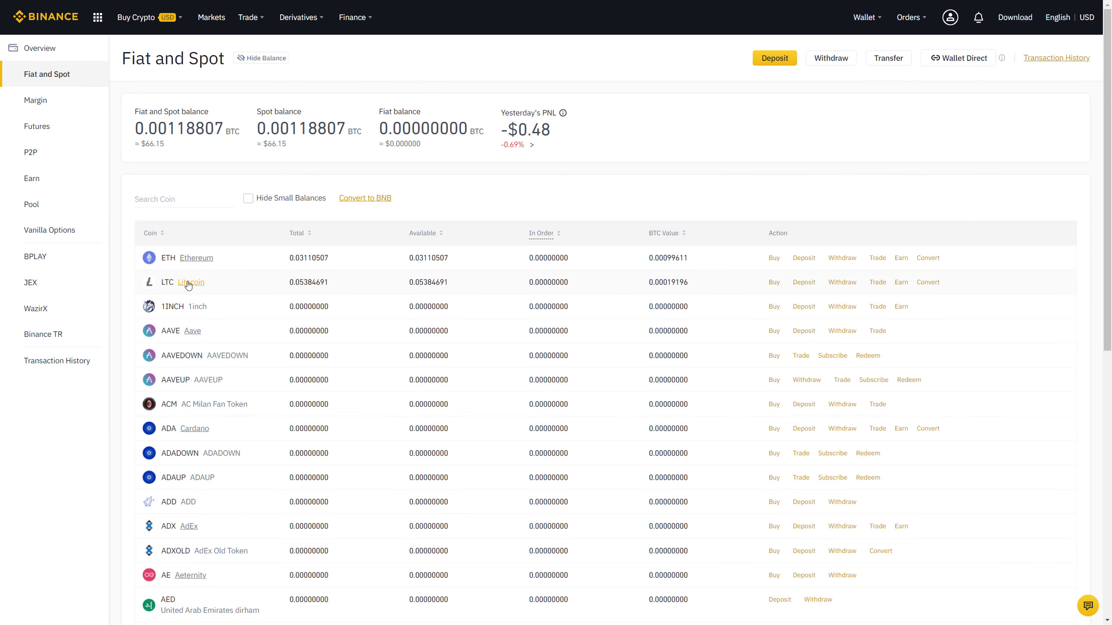
click(802, 284)
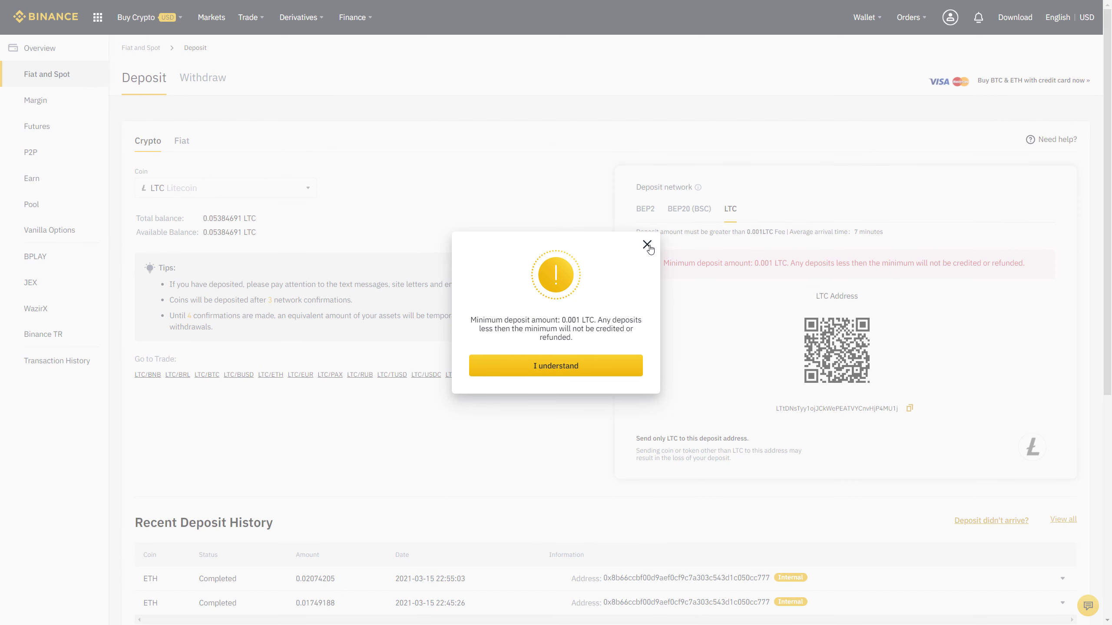
click(649, 246)
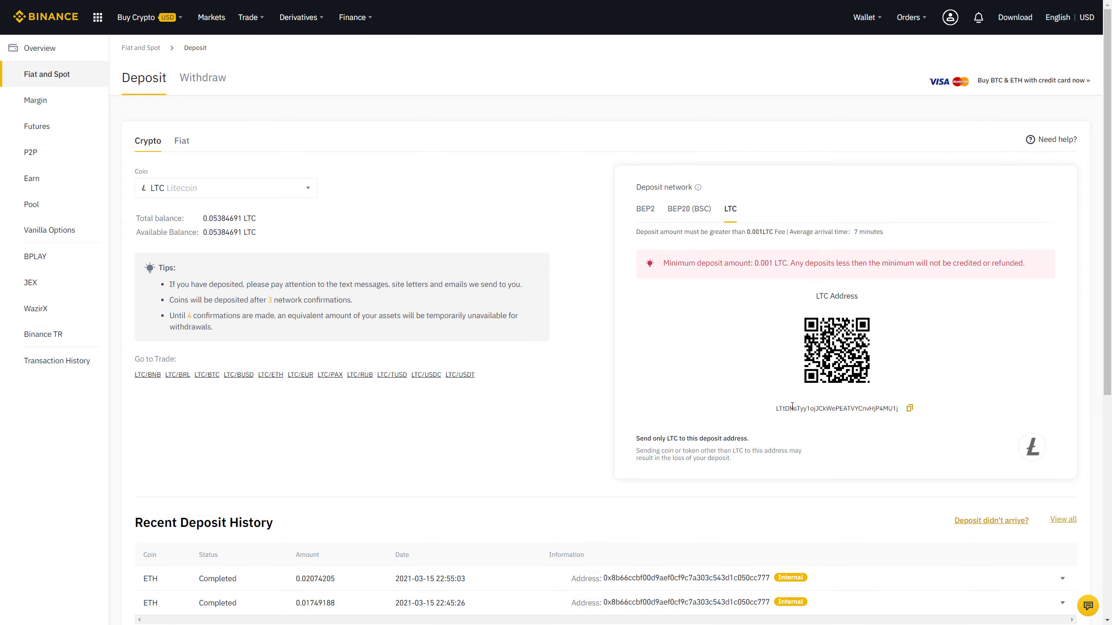
double_click(792, 407)
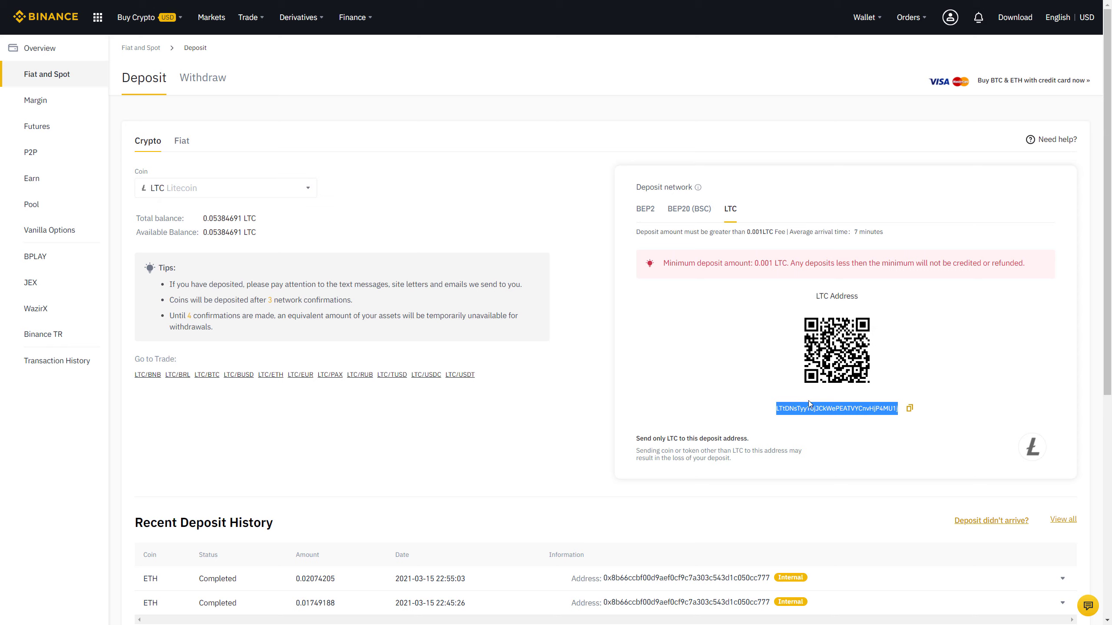
click(809, 407)
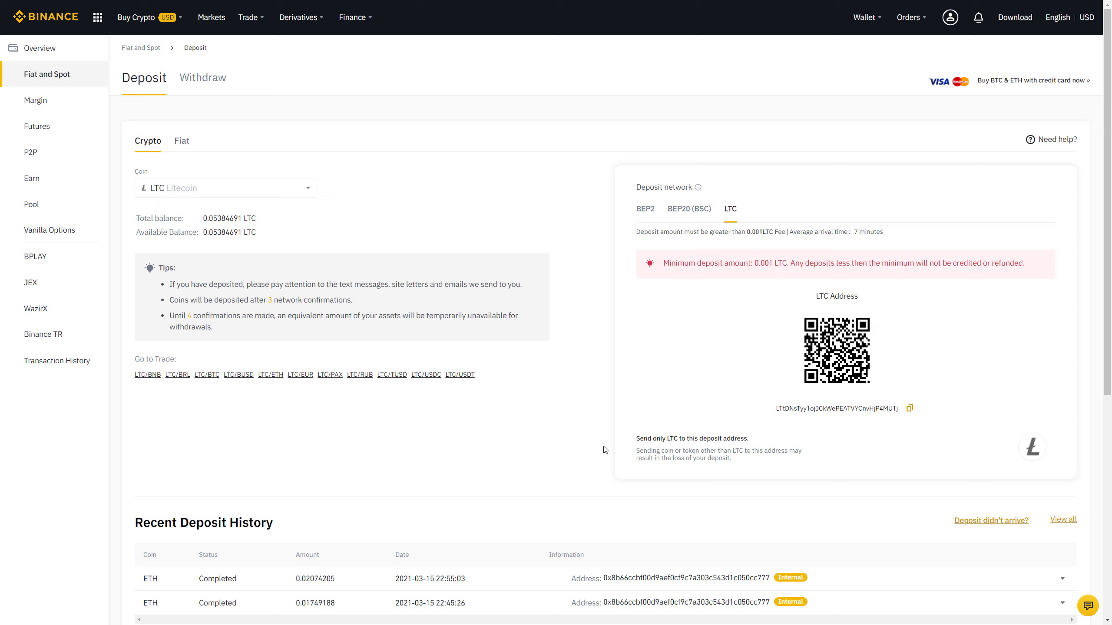
Switch to Withdraw, choose LTC as the coin and the LTC transfer network
click(197, 88)
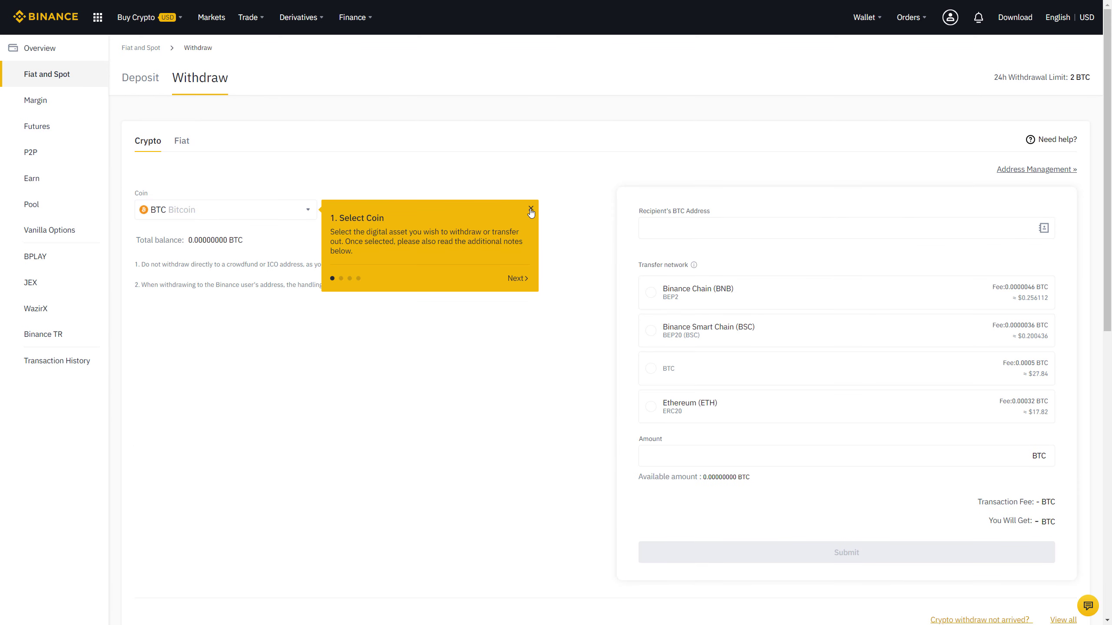
click(531, 212)
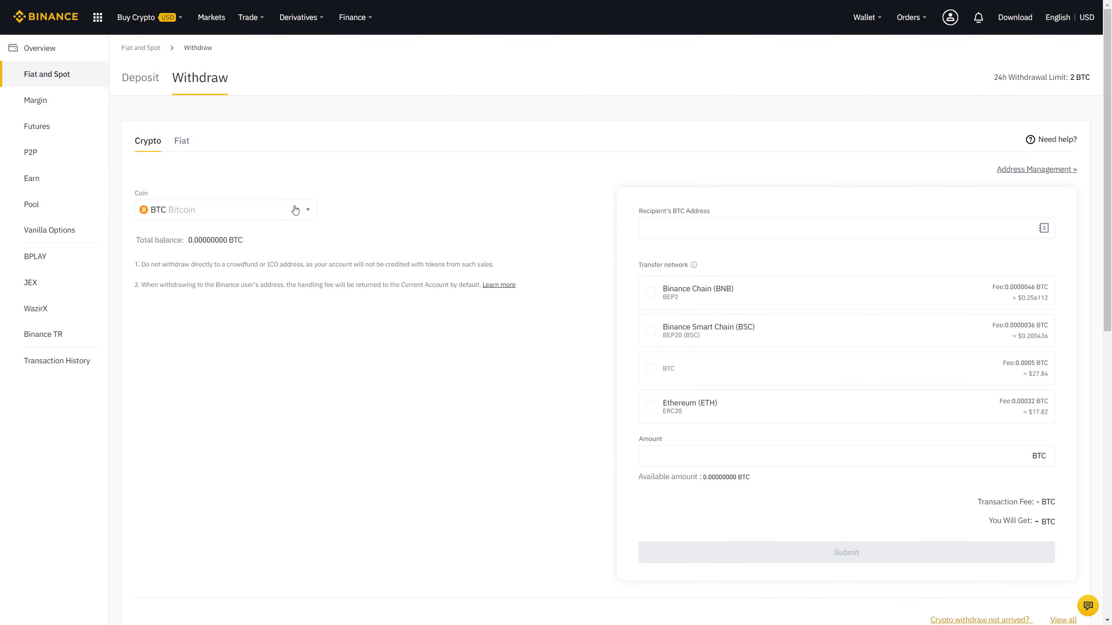
click(295, 209)
click(195, 294)
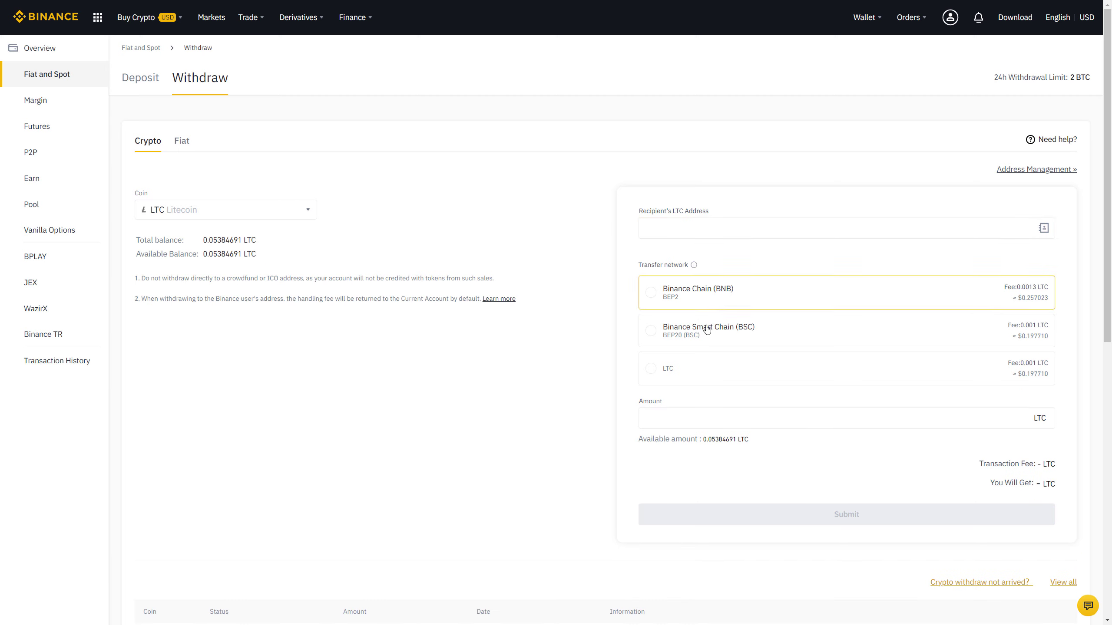
click(700, 379)
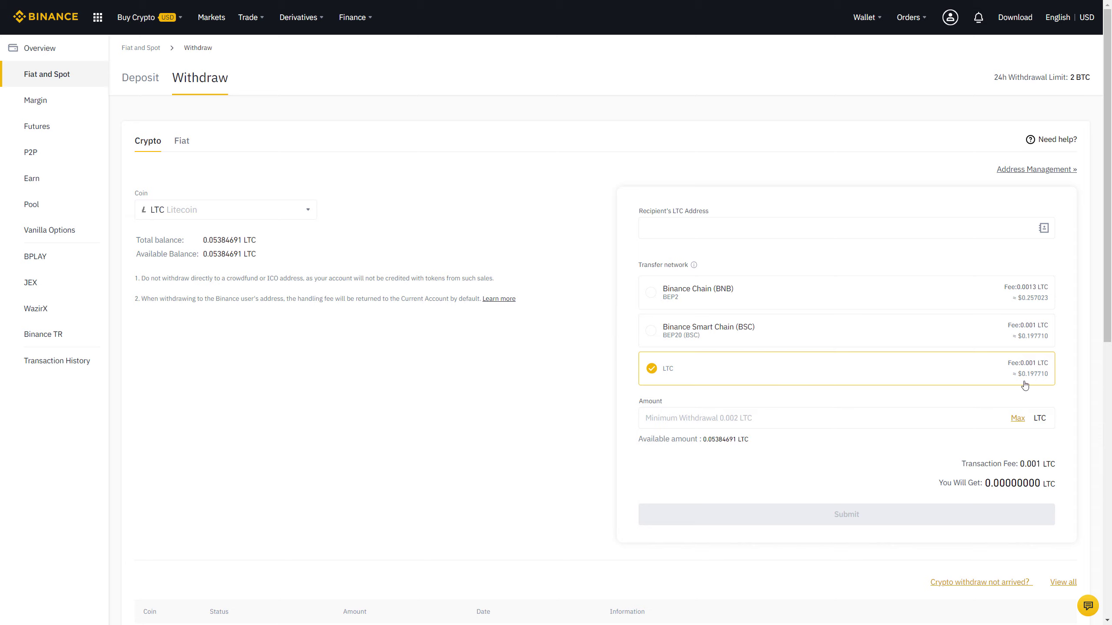